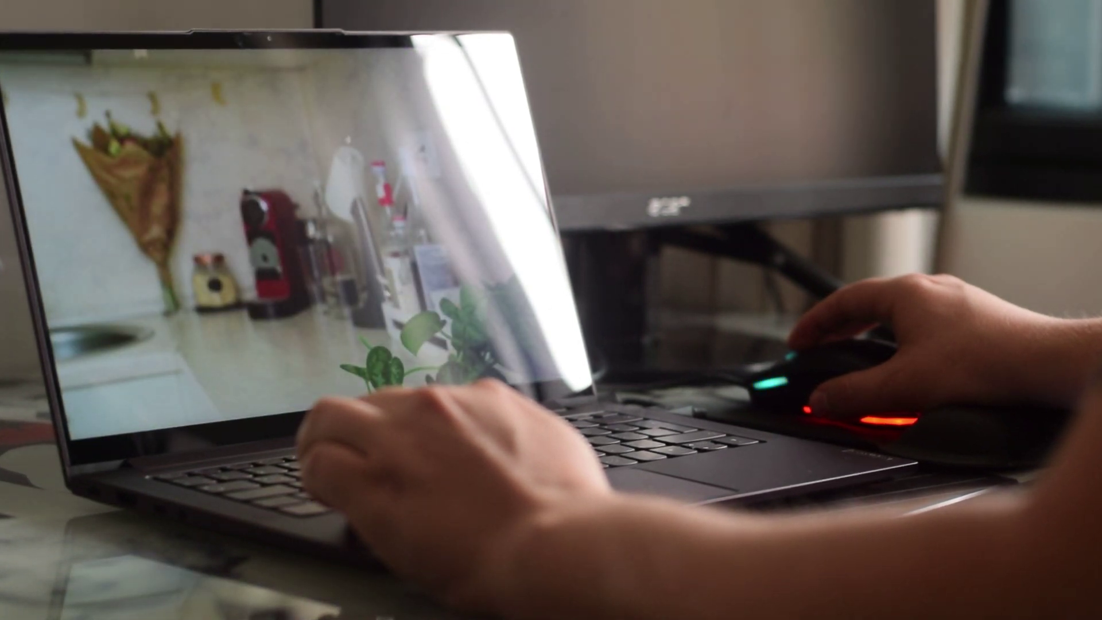
key("Escape")
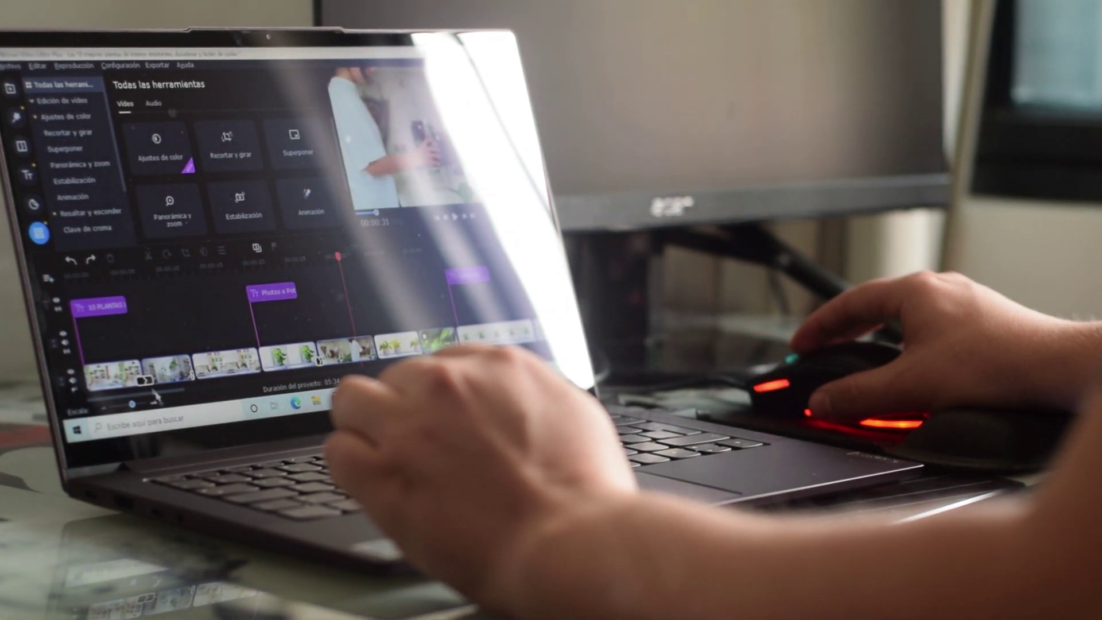
mouse_move(131, 405)
left_mouse_down()
mouse_move(115, 407)
mouse_move(127, 407)
left_mouse_up()
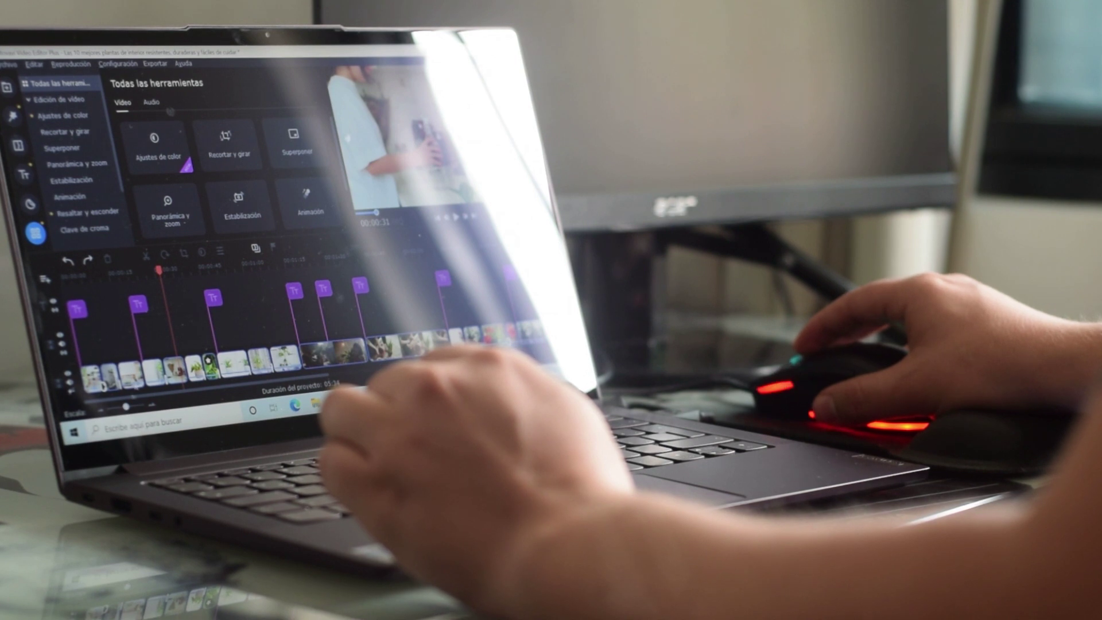
left_click_drag(176, 274, 320, 285)
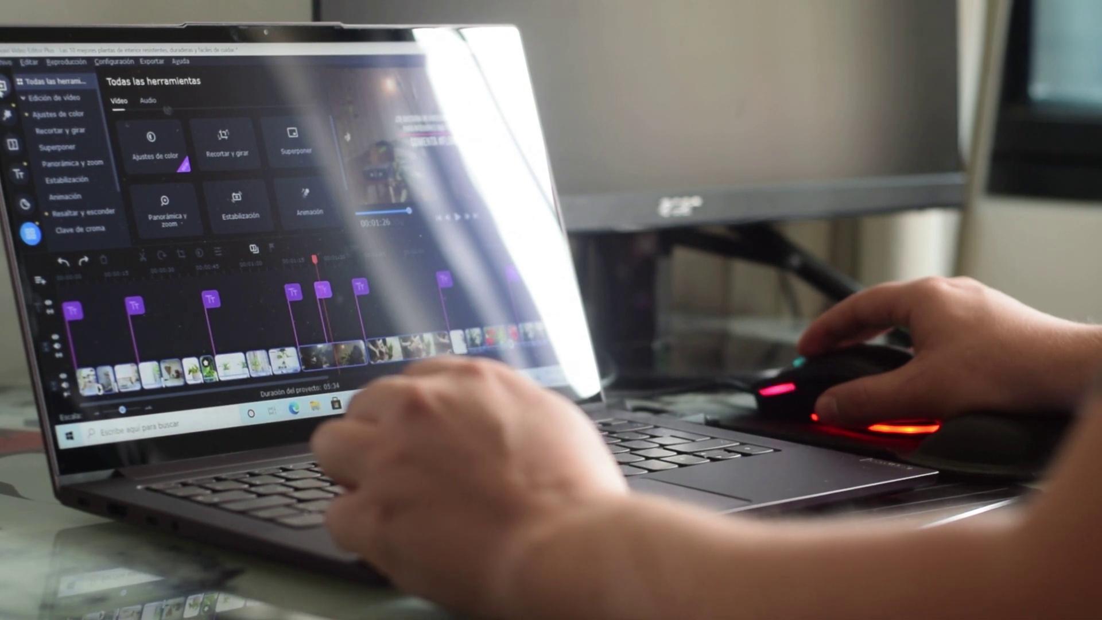
left_click(4, 85)
left_click(7, 115)
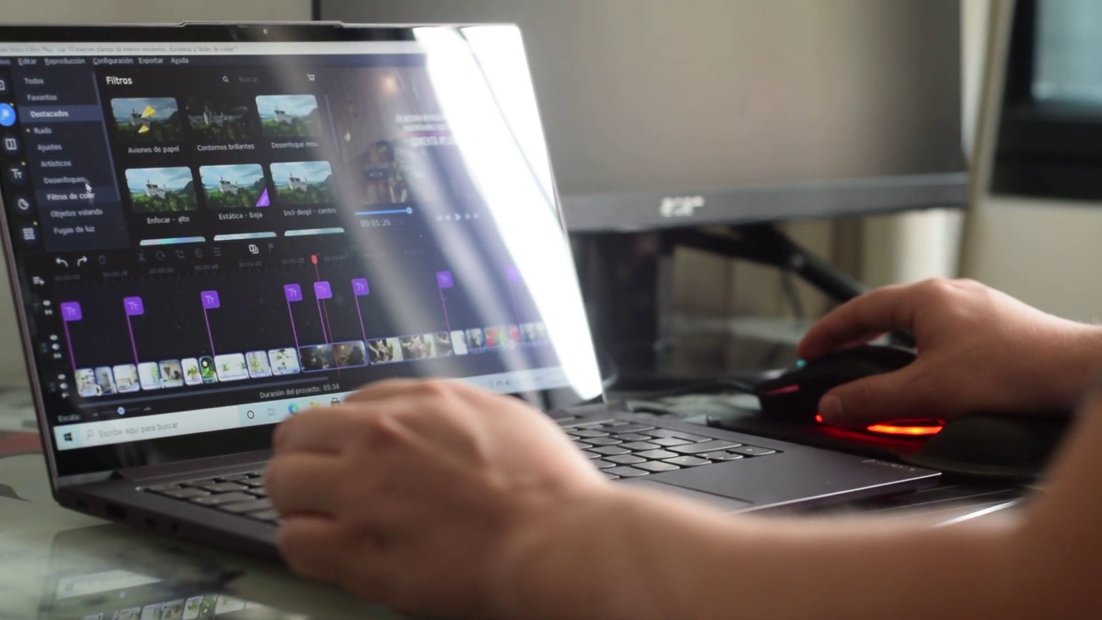
left_click(11, 145)
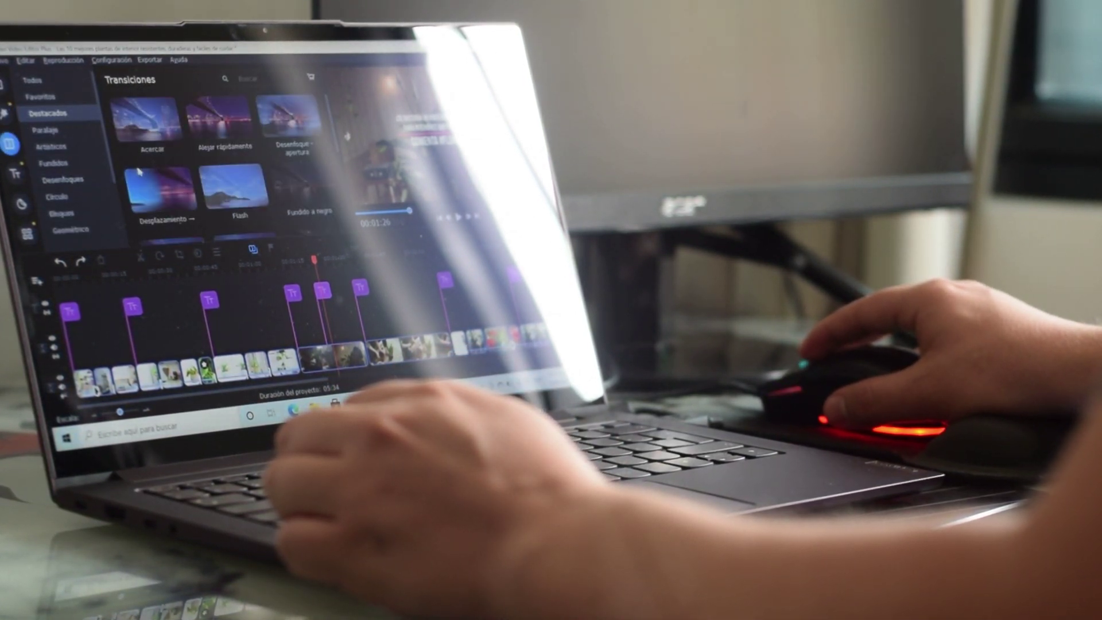
left_click(148, 125)
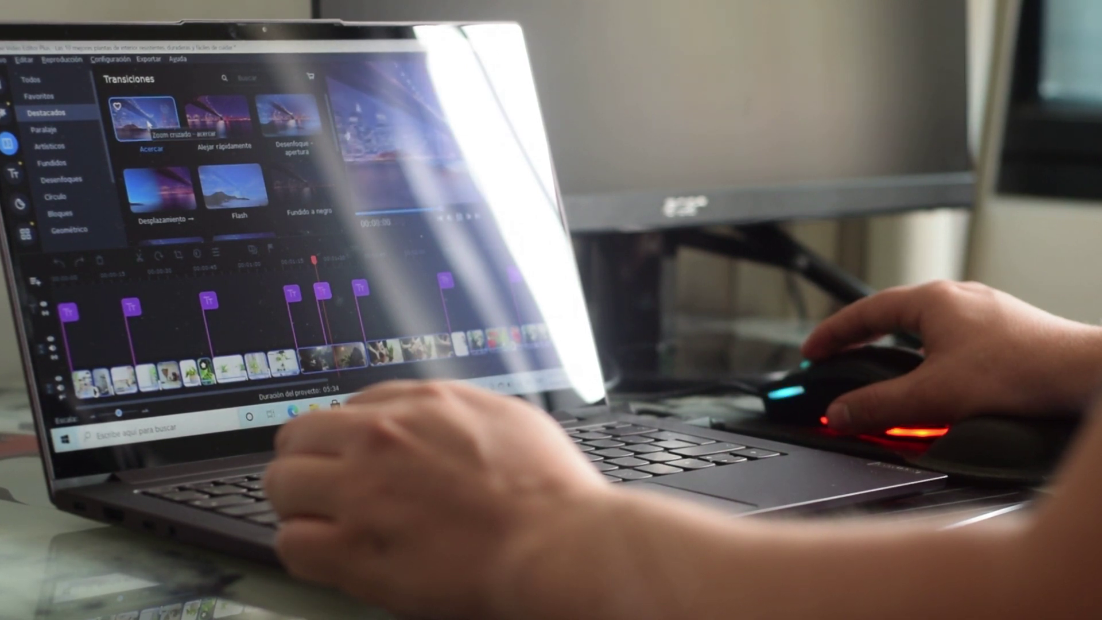
left_click_drag(154, 143, 384, 360)
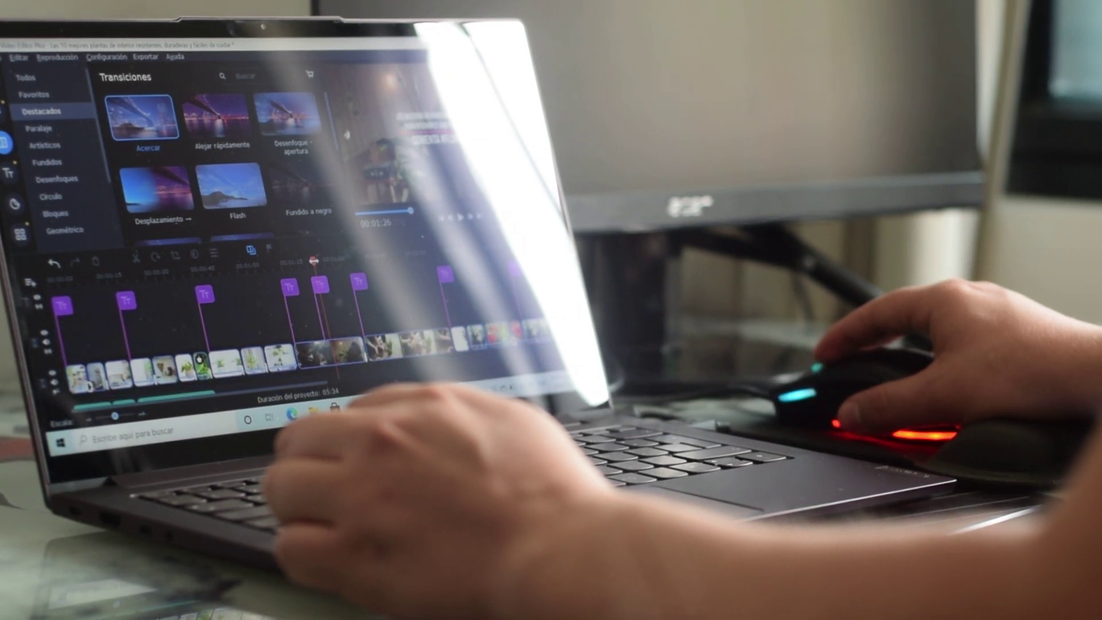
left_click_drag(314, 260, 334, 259)
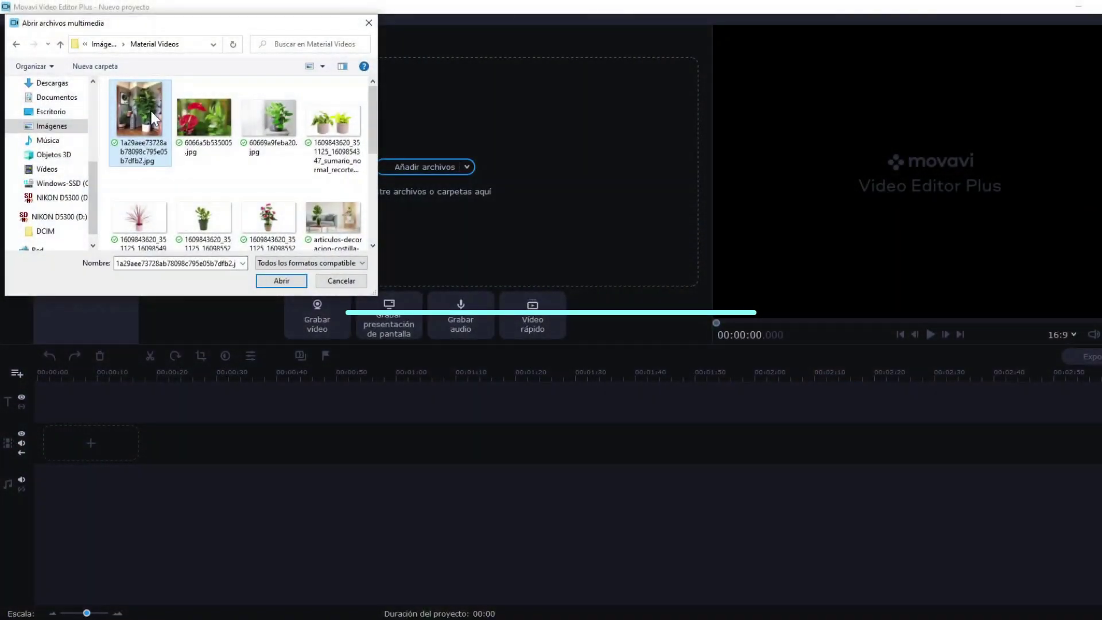
Import the twelve plant images from the Material Videos folder into the media bin
key("shift+Right")
key("shift+Right")
key("shift+Right")
key("shift+Right")
key("shift+Right")
key("shift+Right")
key("shift+Right")
key("shift+Right")
key("shift+Right")
key("shift+Right")
key("shift+Right")
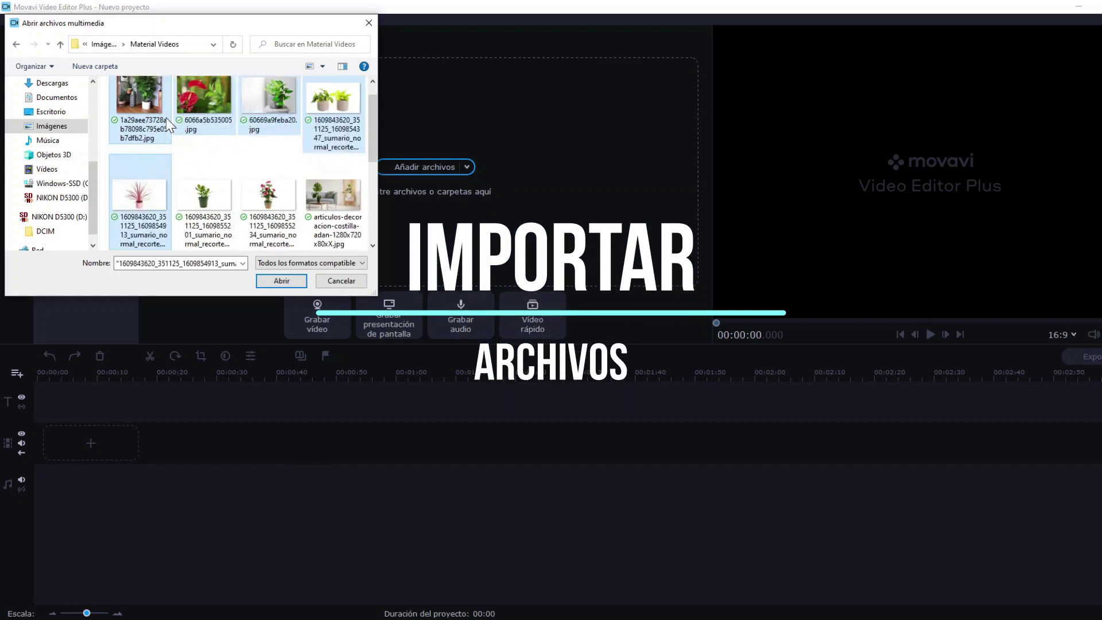
left_click(287, 283)
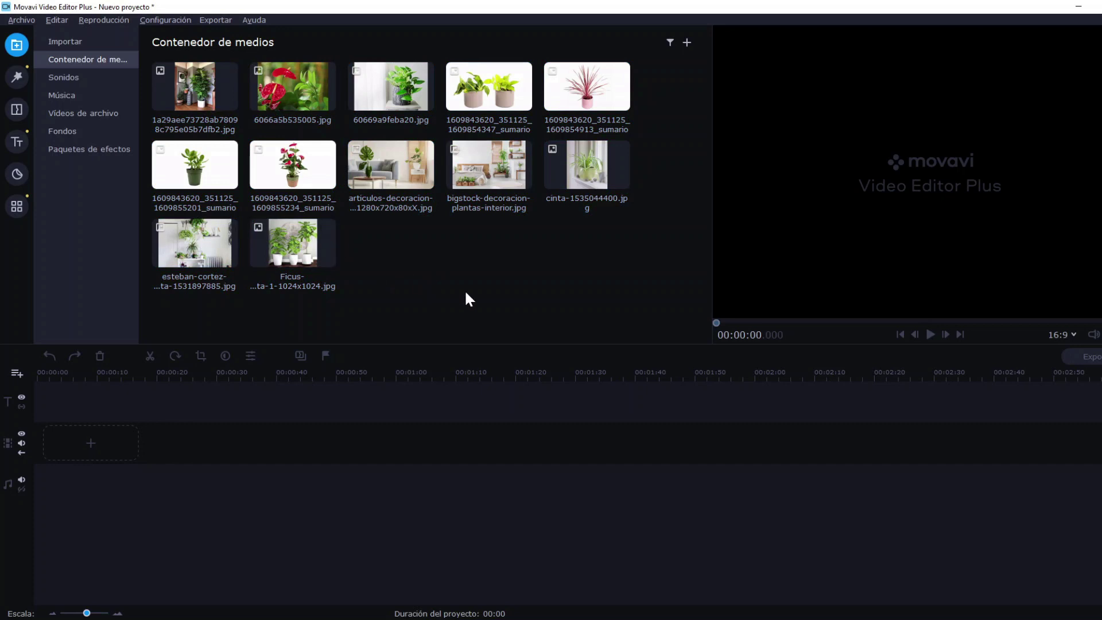
Place all the imported plant images one after another on the video track, starting at 00:00:00
left_click_drag(625, 283, 51, 441)
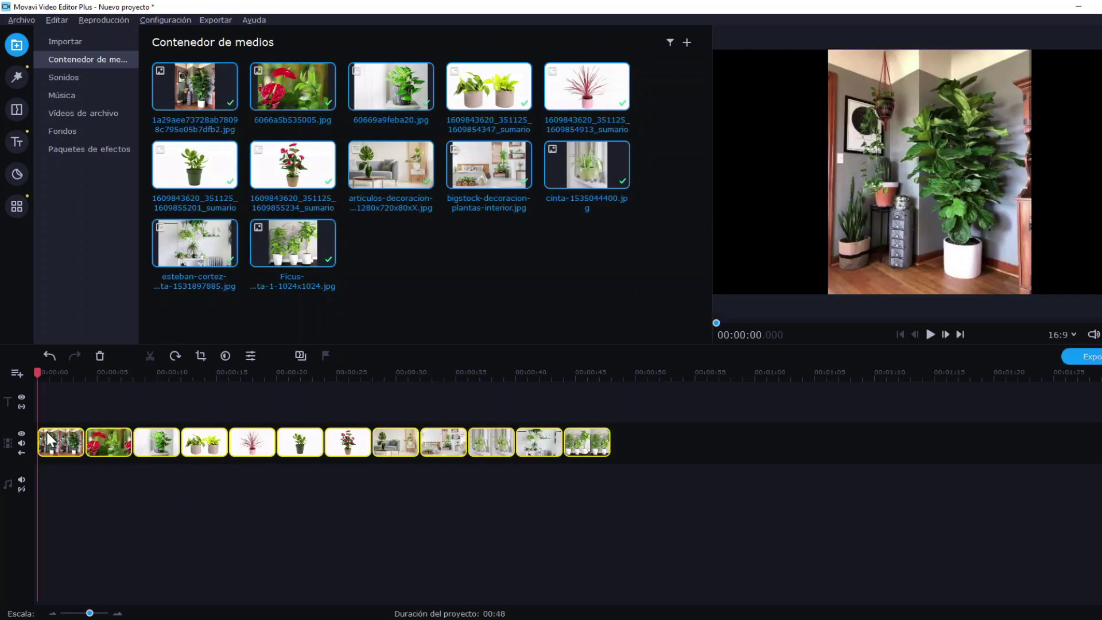
left_click_drag(648, 449, 83, 449)
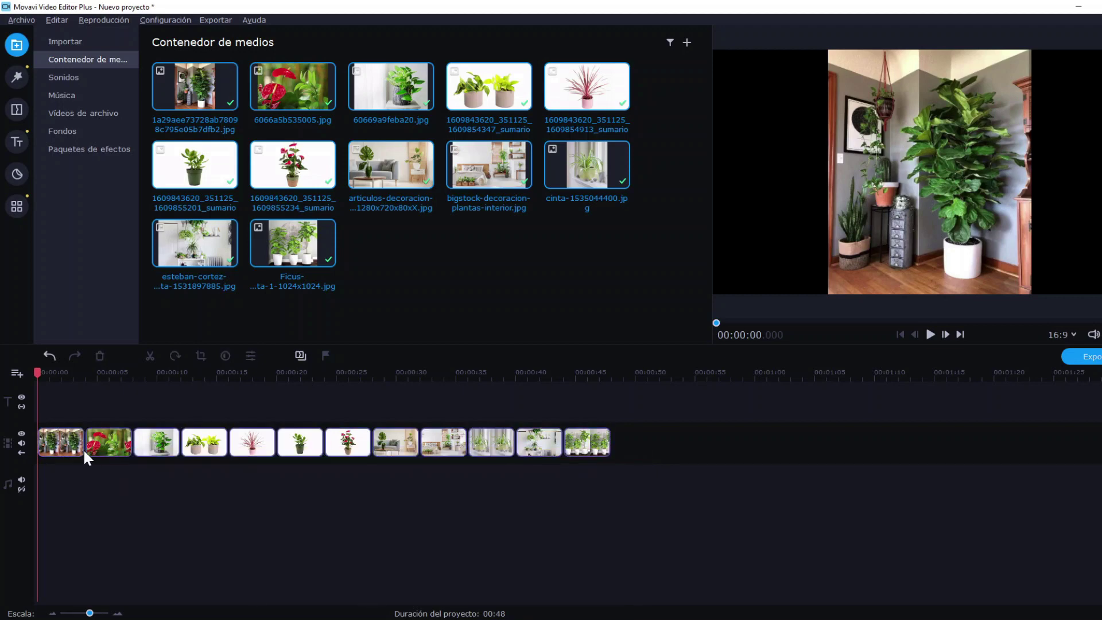
left_click_drag(50, 378, 56, 437)
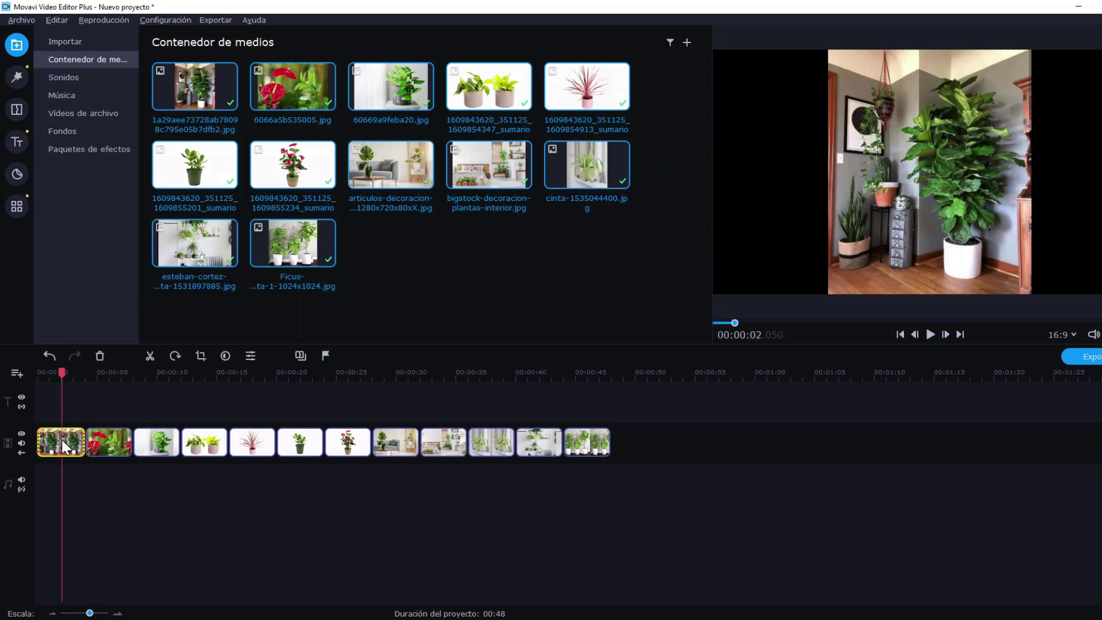
Add the Molinete 2 transition from the Desplazamiento category between the first and second clips and preview it
left_click(16, 109)
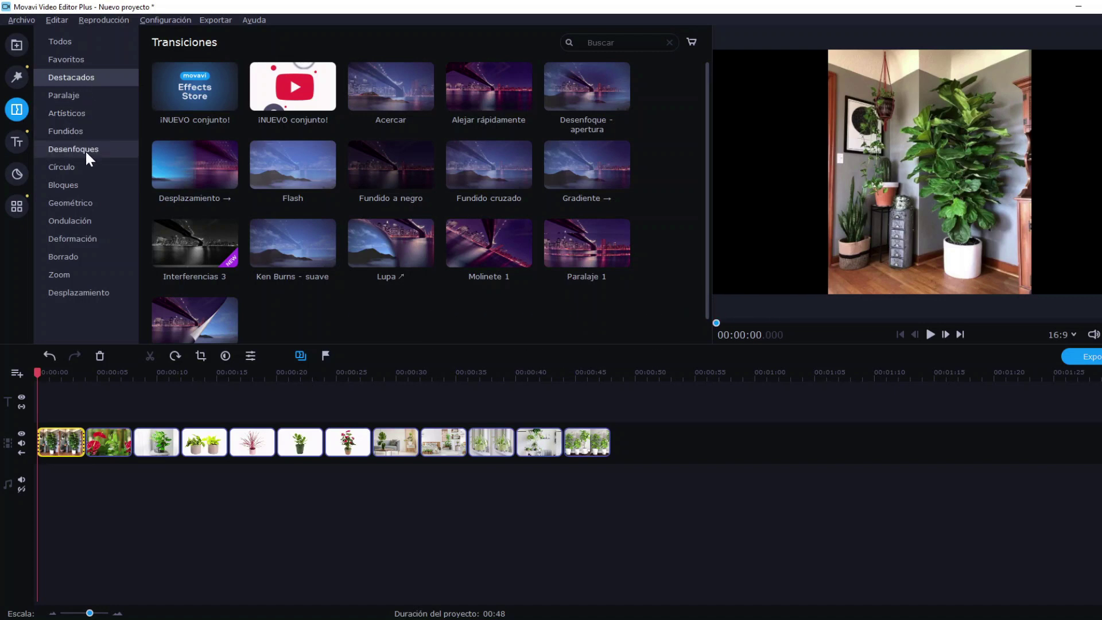
left_click(77, 295)
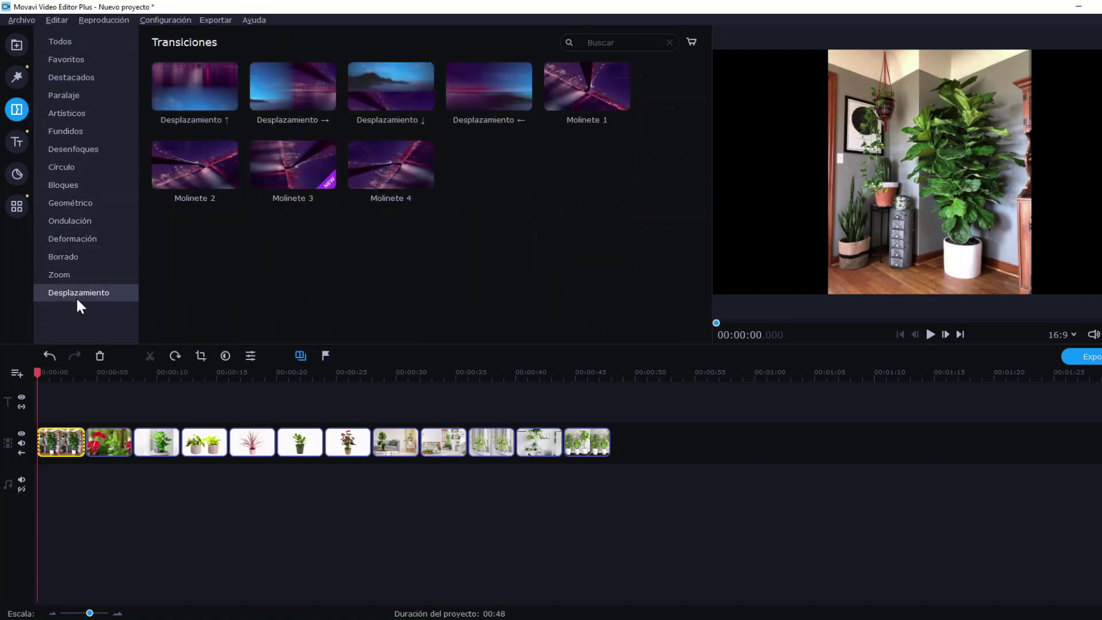
left_click(192, 184)
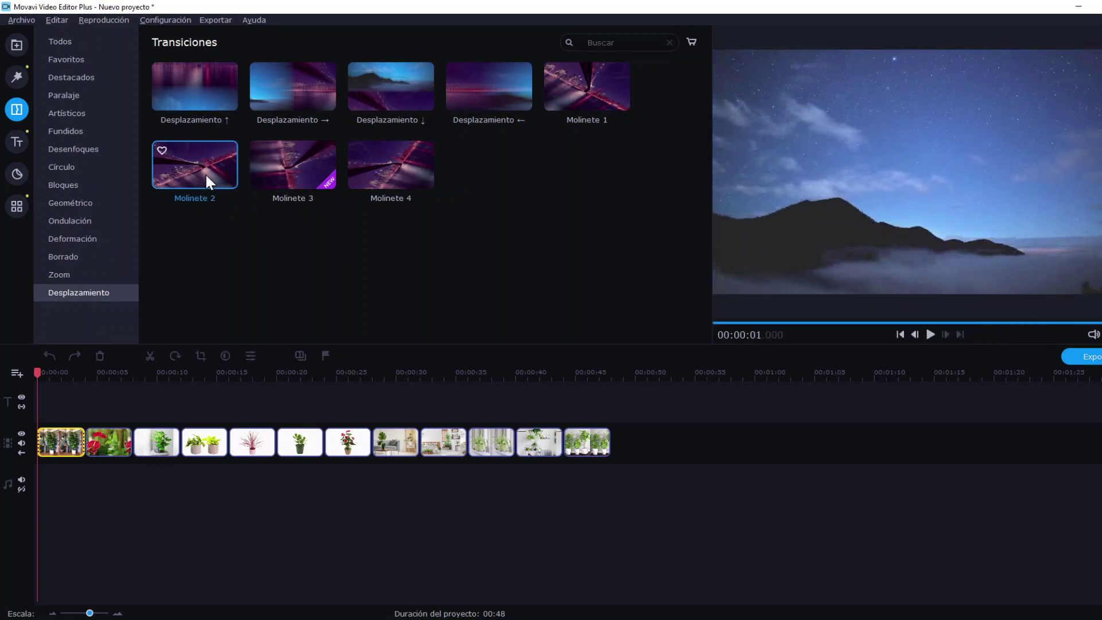
left_click_drag(199, 168, 86, 455)
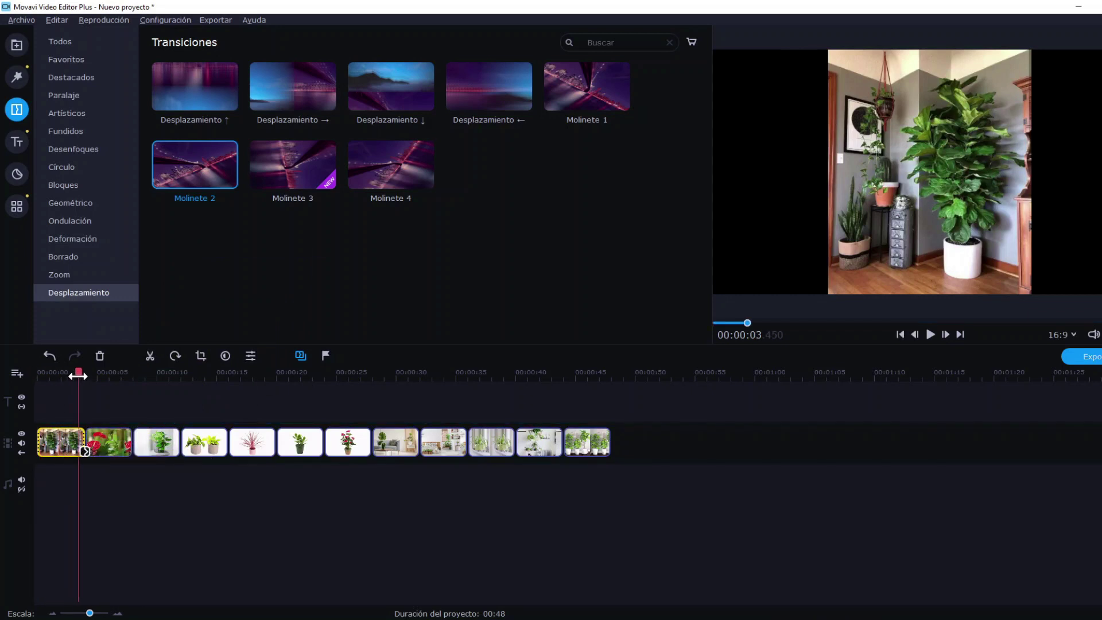
left_click(926, 335)
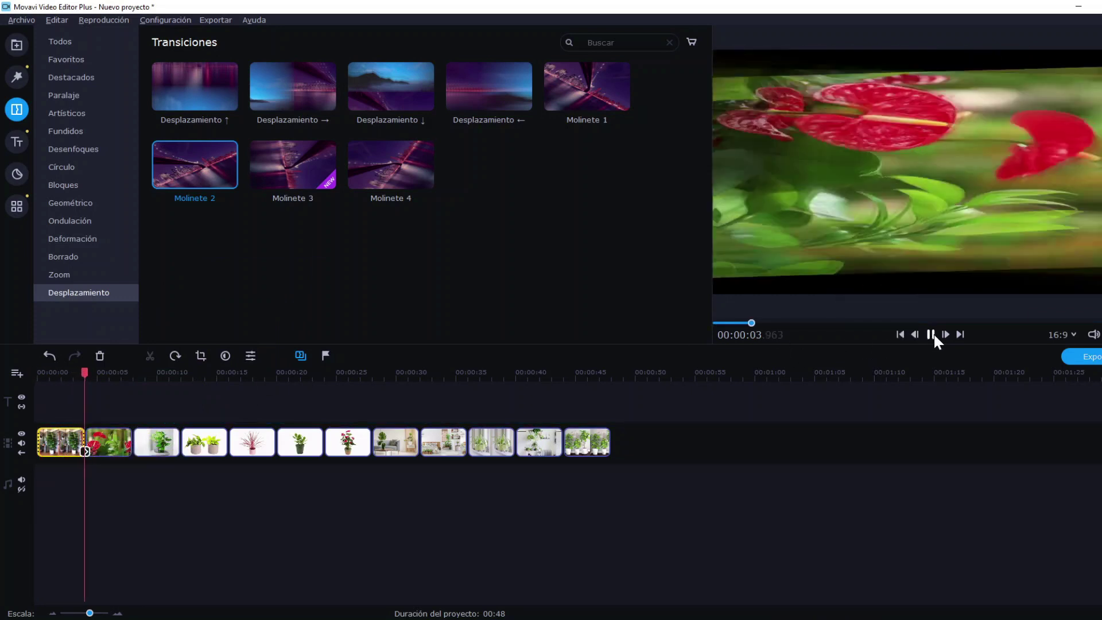
left_click(935, 337)
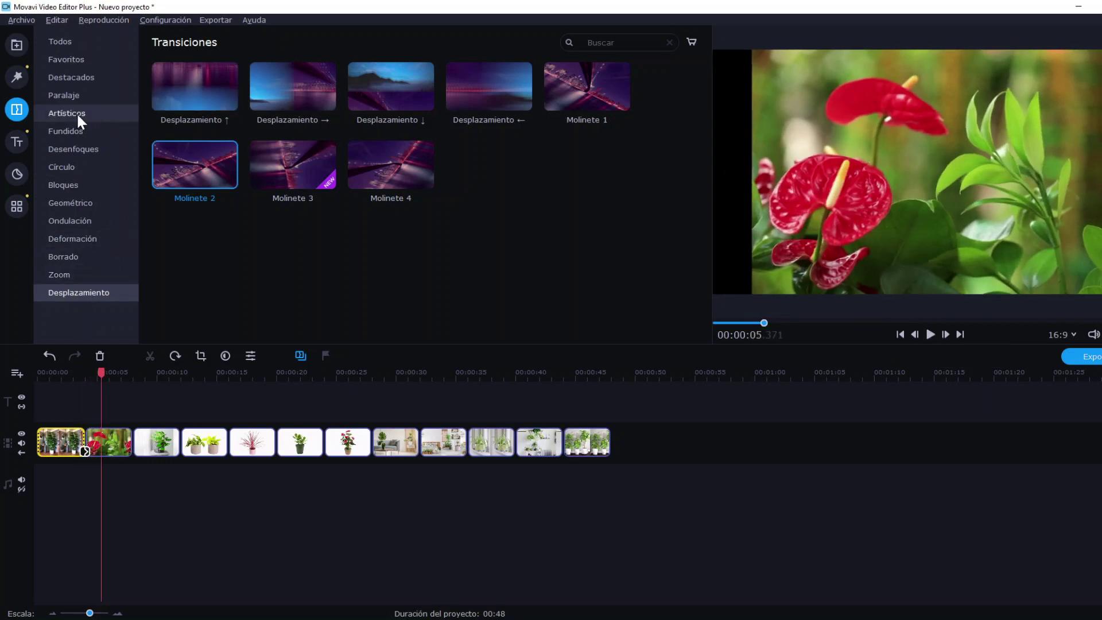
Add the leftward Dispersión transition from the Fundidos category between the third and fourth clips and preview it
left_click(61, 132)
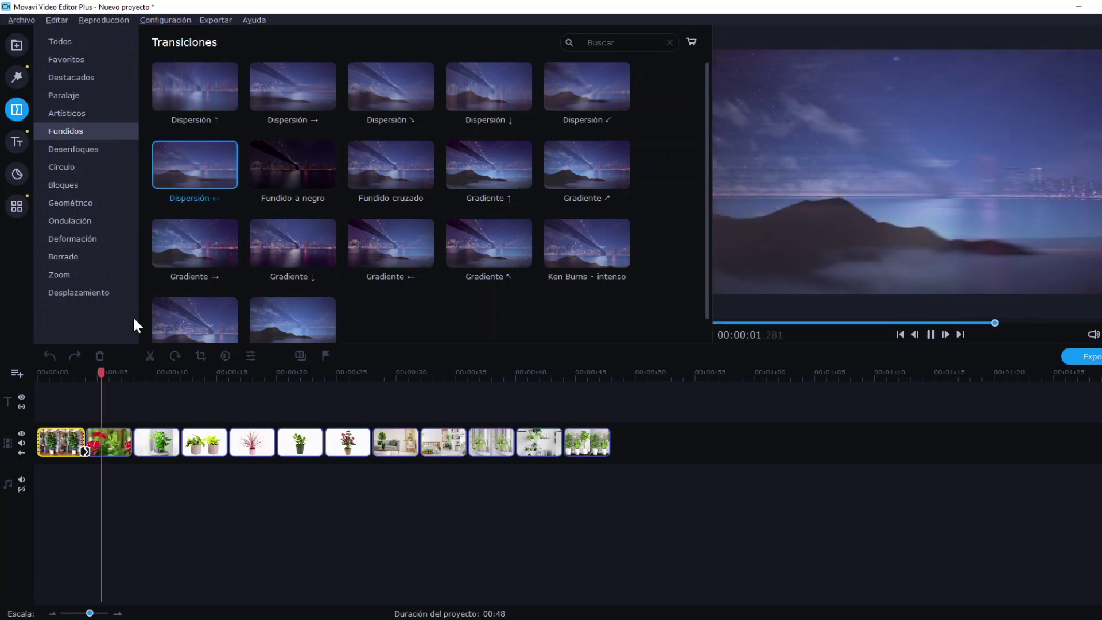
left_click_drag(100, 376, 168, 375)
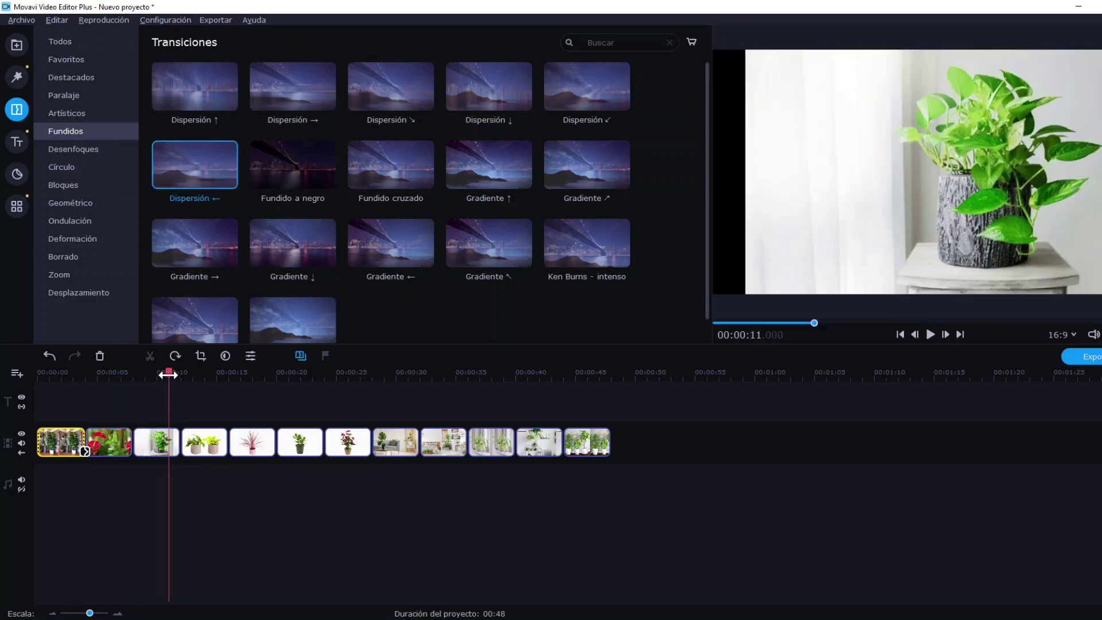
left_click_drag(232, 223, 177, 449)
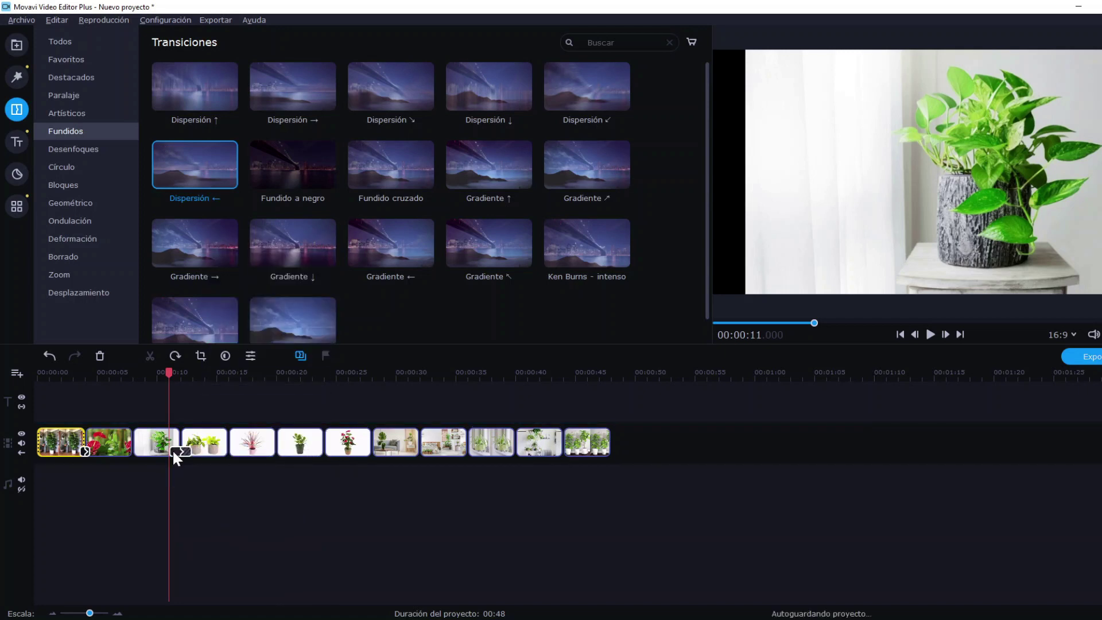
left_click(929, 336)
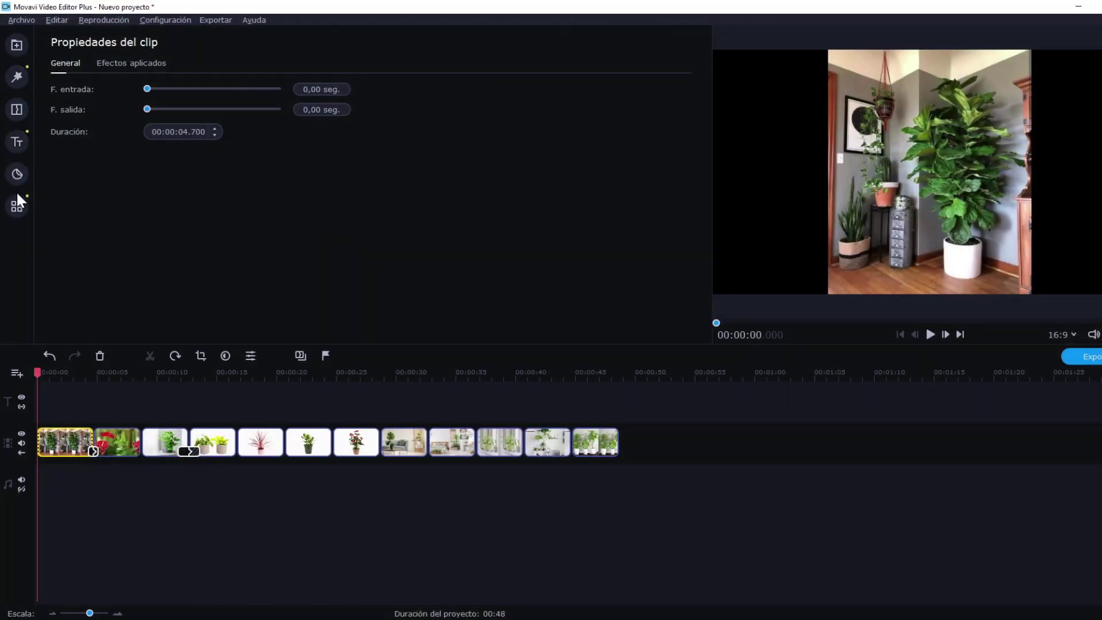
Apply the De arriba a abajo pan and zoom effect to the start of the first clip
left_click(17, 205)
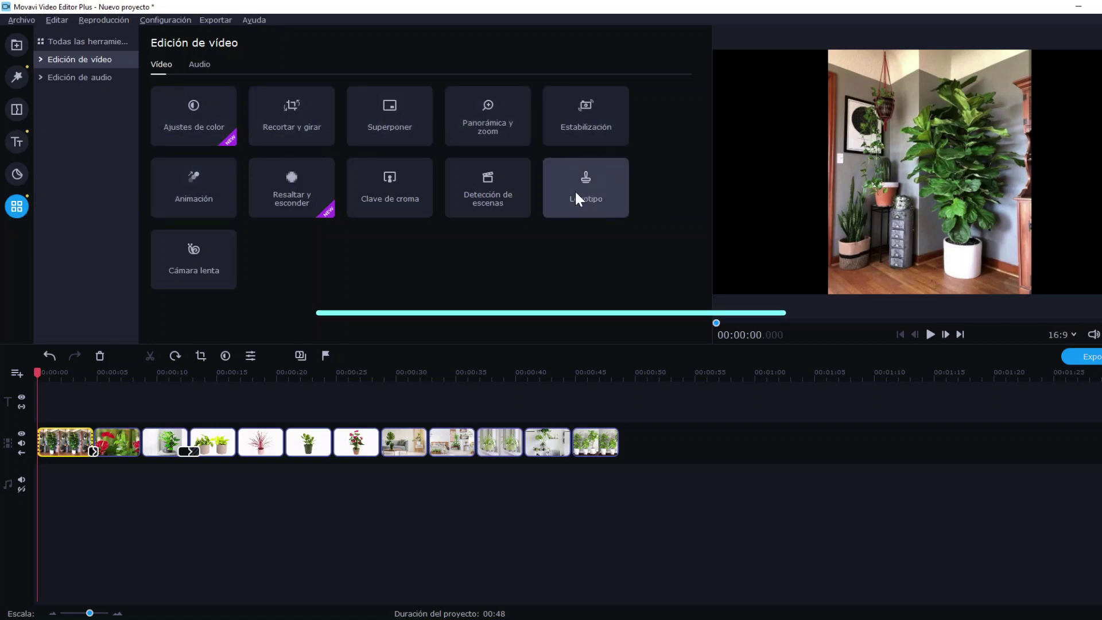
left_click(474, 123)
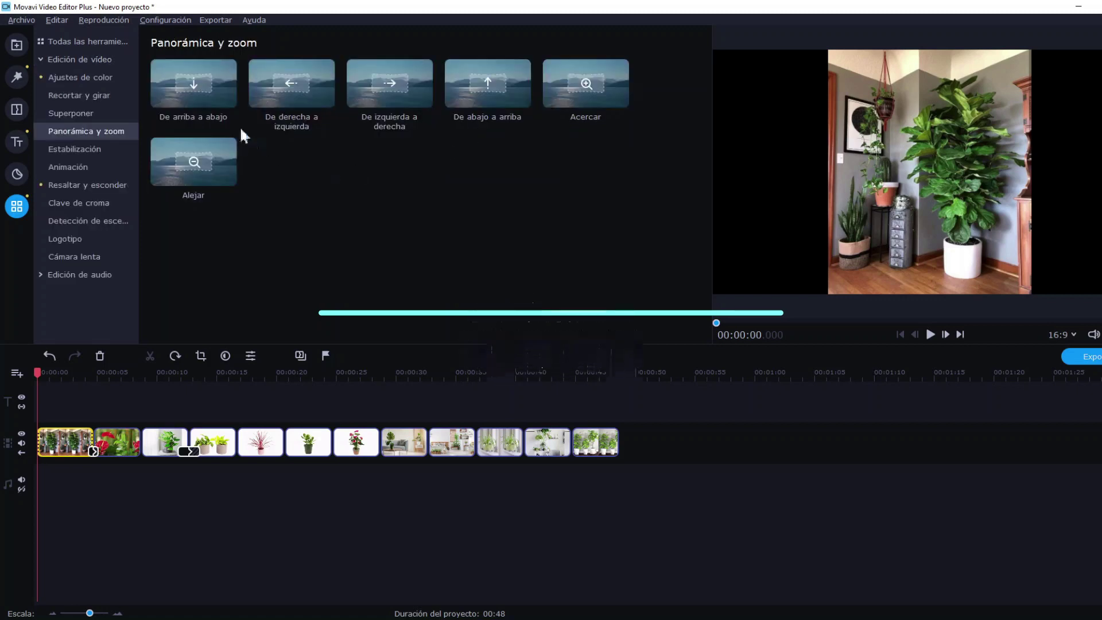
left_click(182, 89)
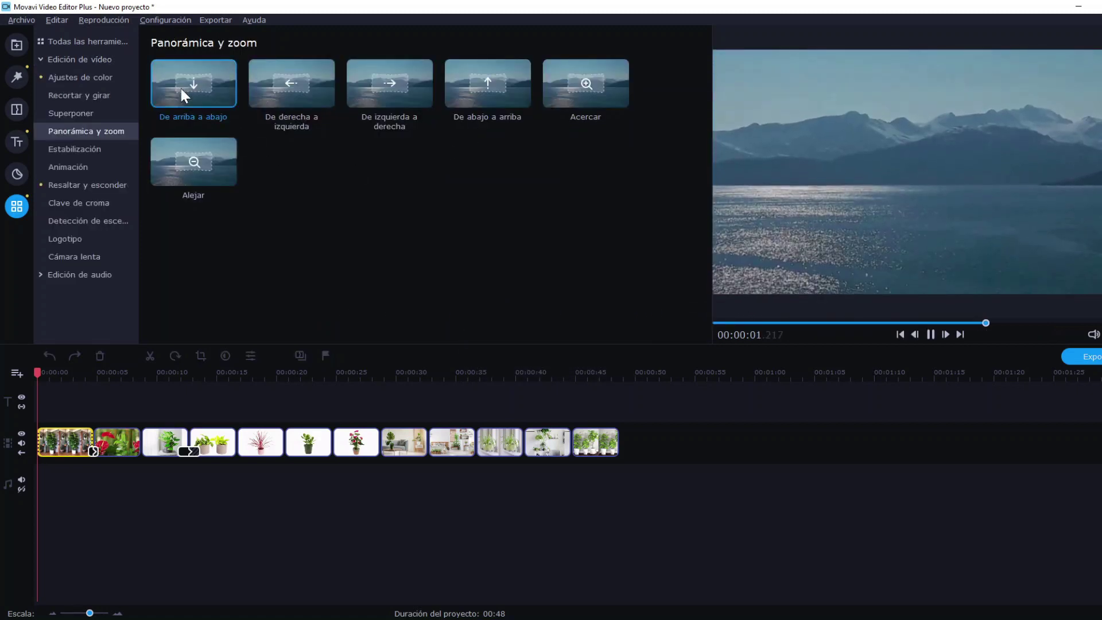
left_click_drag(197, 84, 38, 452)
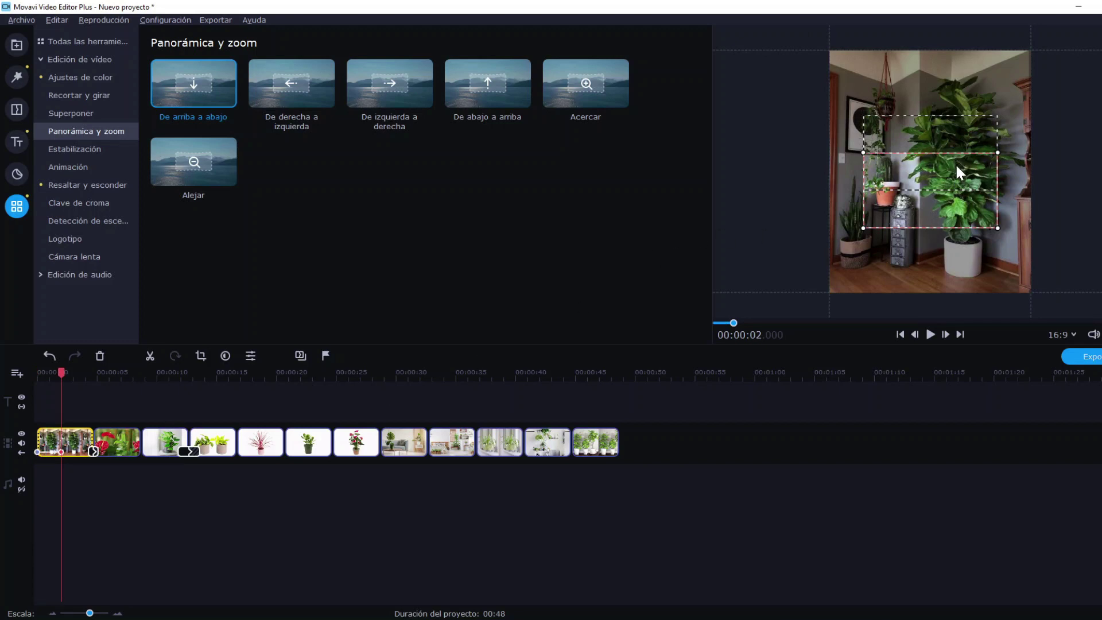
Move the pan's end frame down to the plant pot, extend the pan to the end of the first clip and preview it
left_click_drag(994, 220, 974, 275)
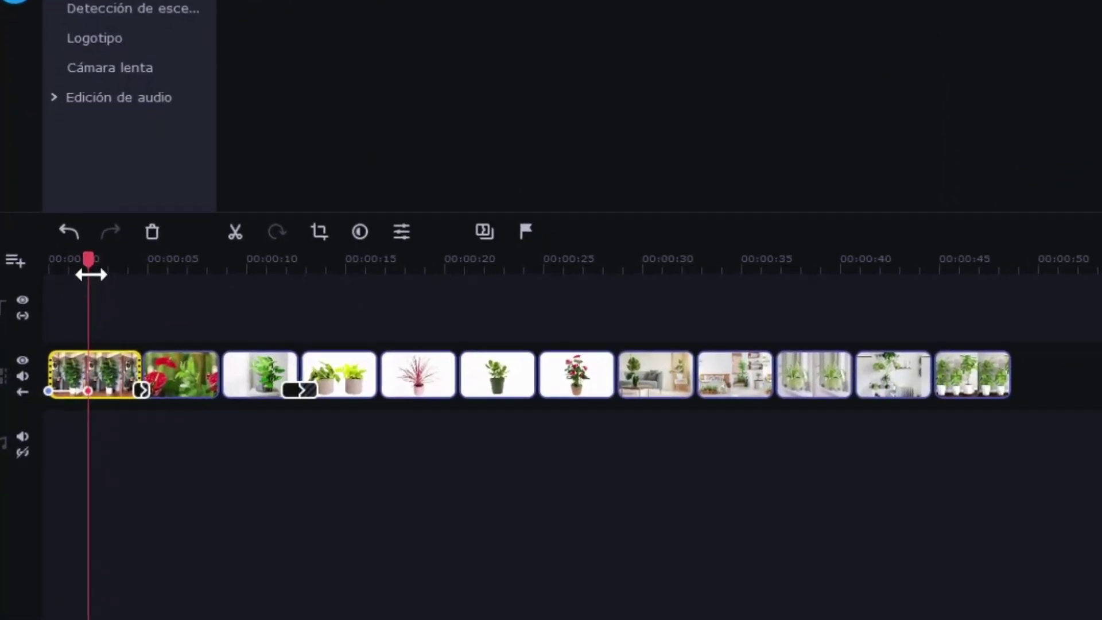
left_click_drag(91, 274, 52, 275)
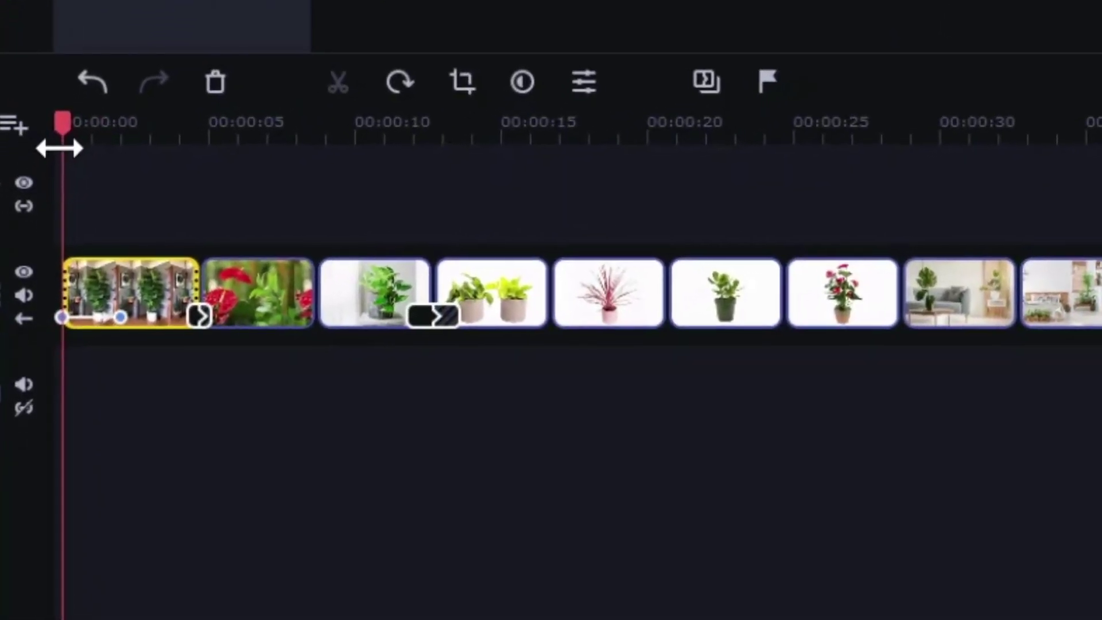
left_click_drag(101, 314, 189, 318)
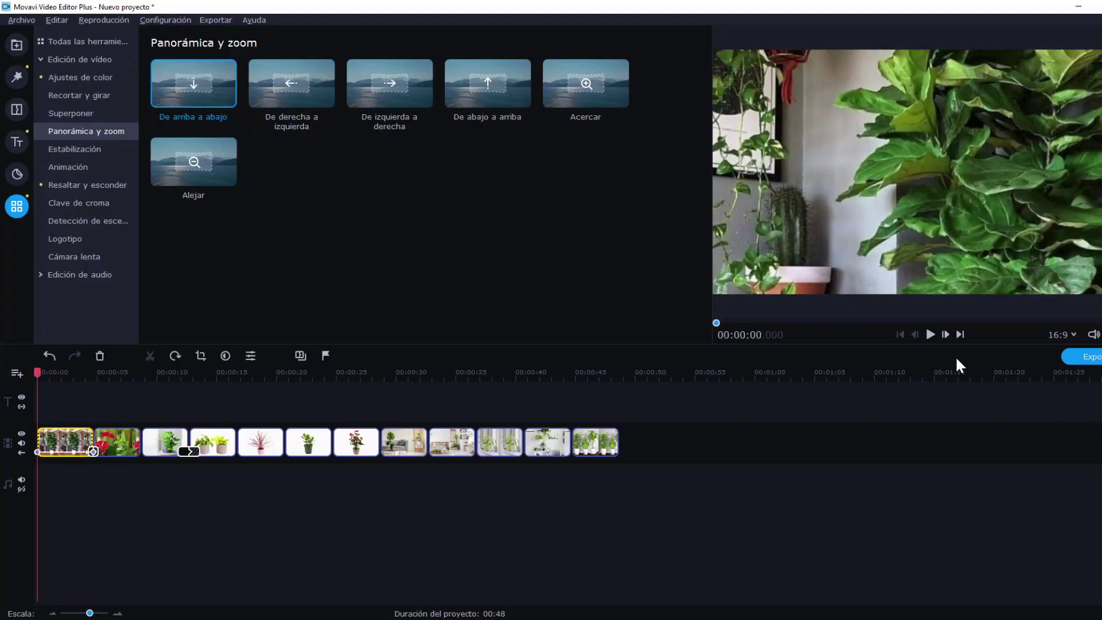
left_click(931, 335)
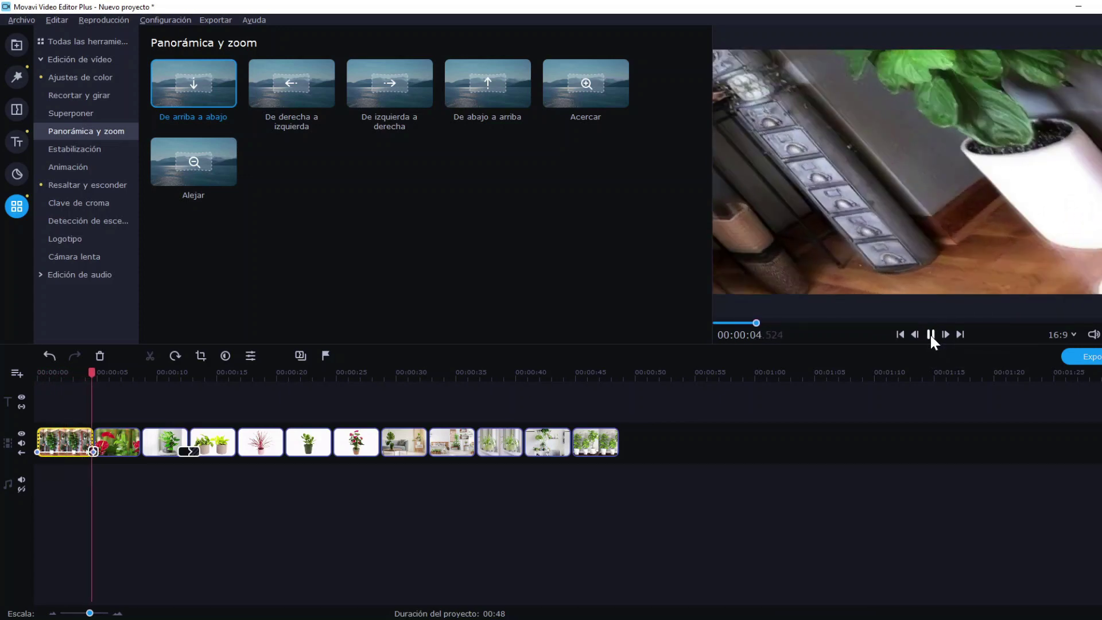
left_click(930, 335)
Apply the Acercar zoom to the second clip and the De derecha a izquierda pan to the third clip, and preview them
left_click(93, 451)
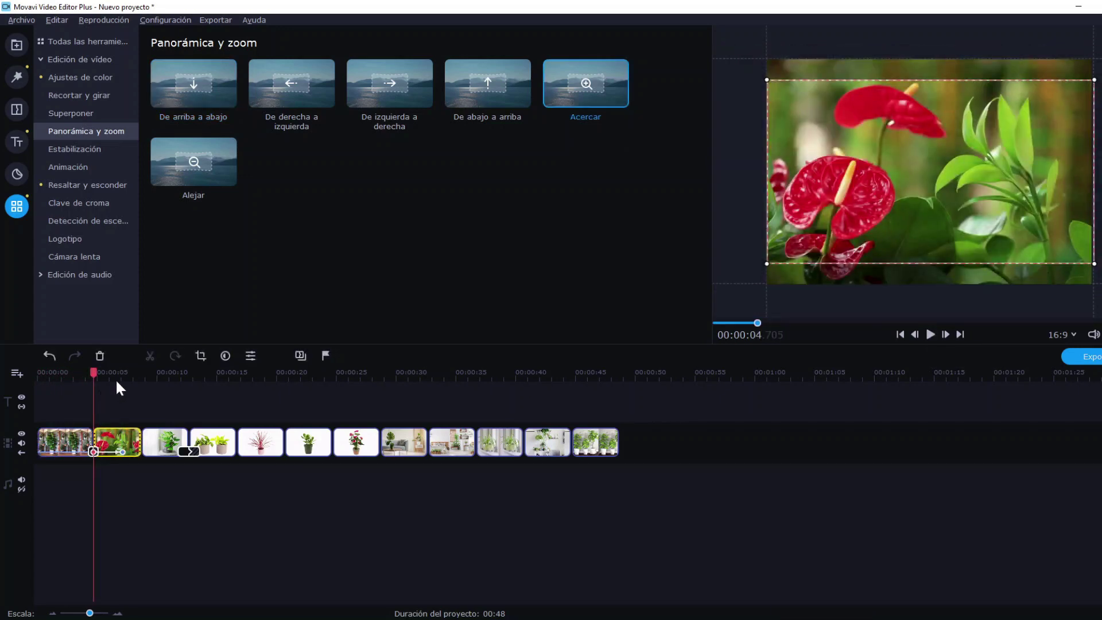
left_click_drag(95, 373, 80, 373)
left_click(141, 452)
left_click(925, 334)
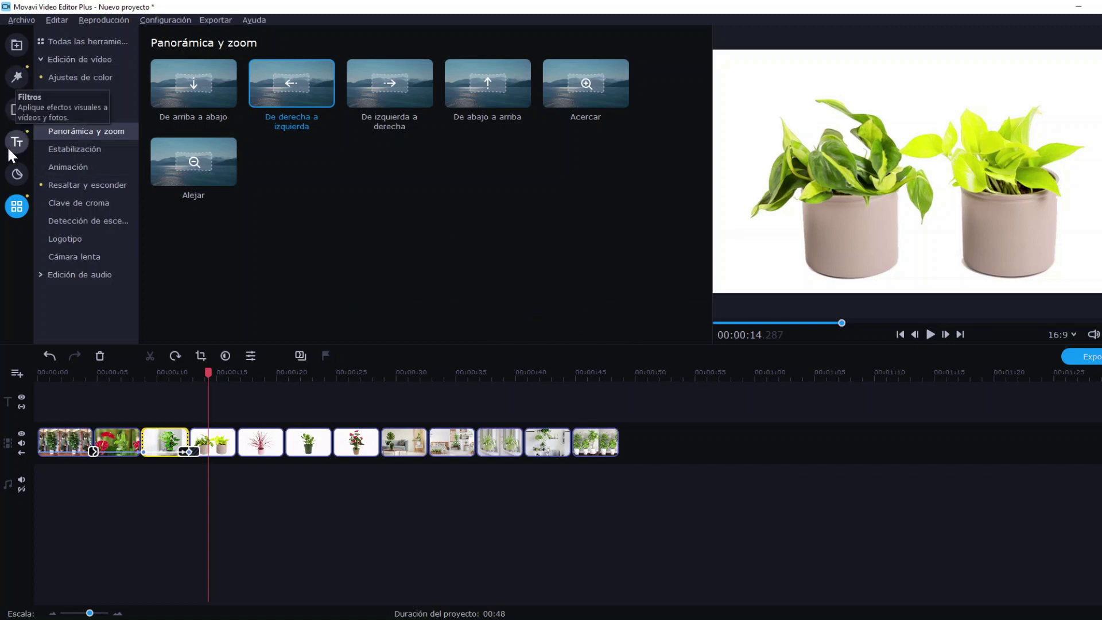
Add the Moderno - Círculo title at the start of the title track and open its text for editing
left_click(17, 147)
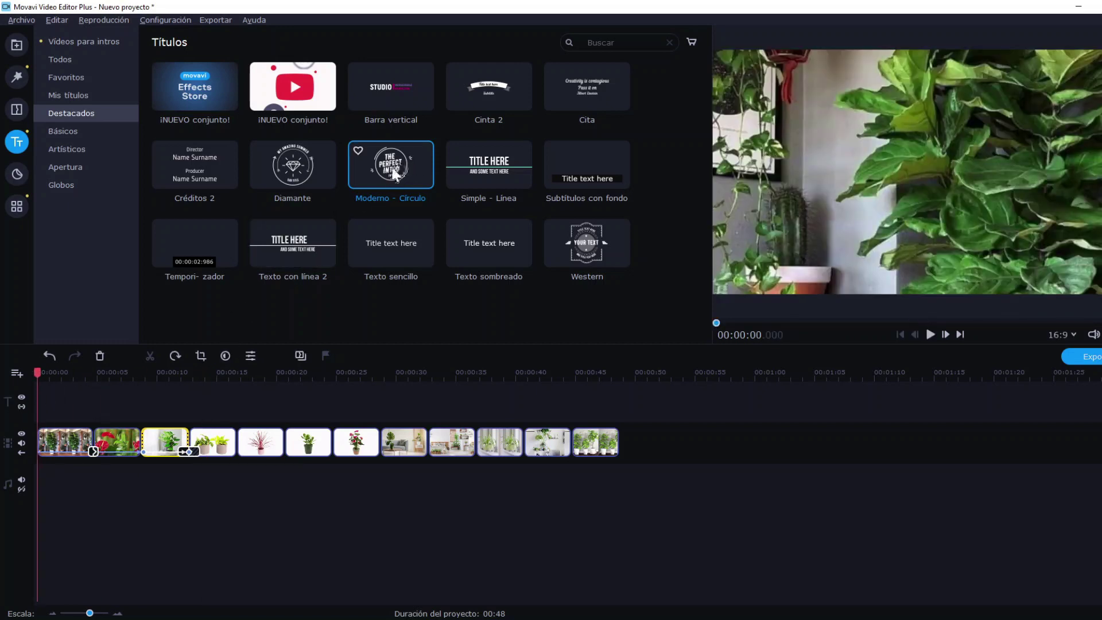
left_click_drag(418, 166, 29, 385)
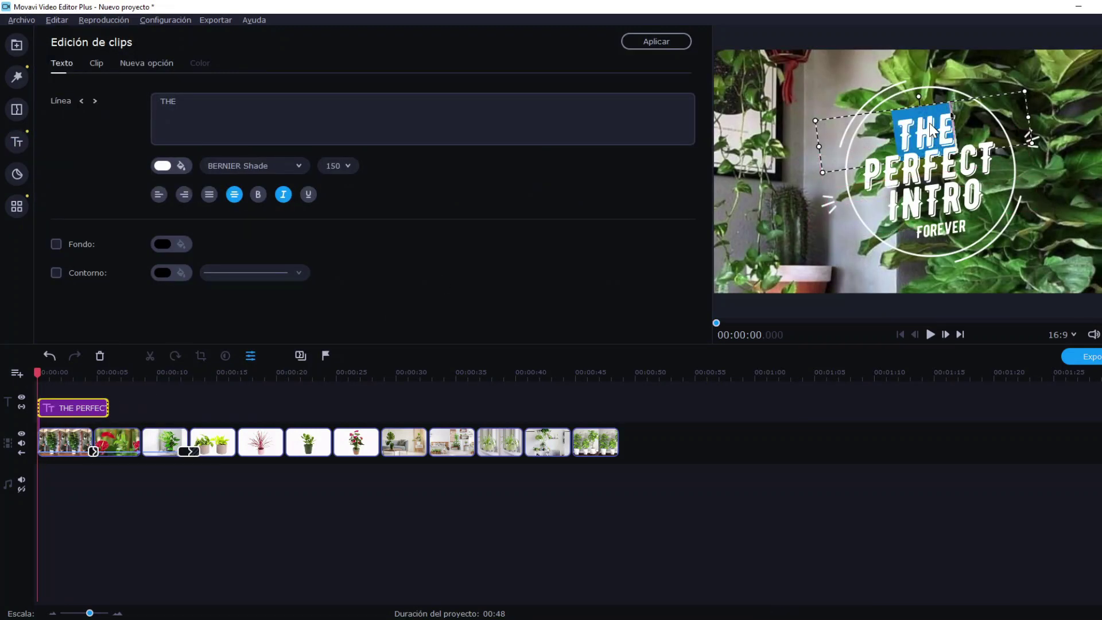
Replace the title's THE, PERFECT and INTRO lines with "10", "plantas" and "para tu"
type("10")
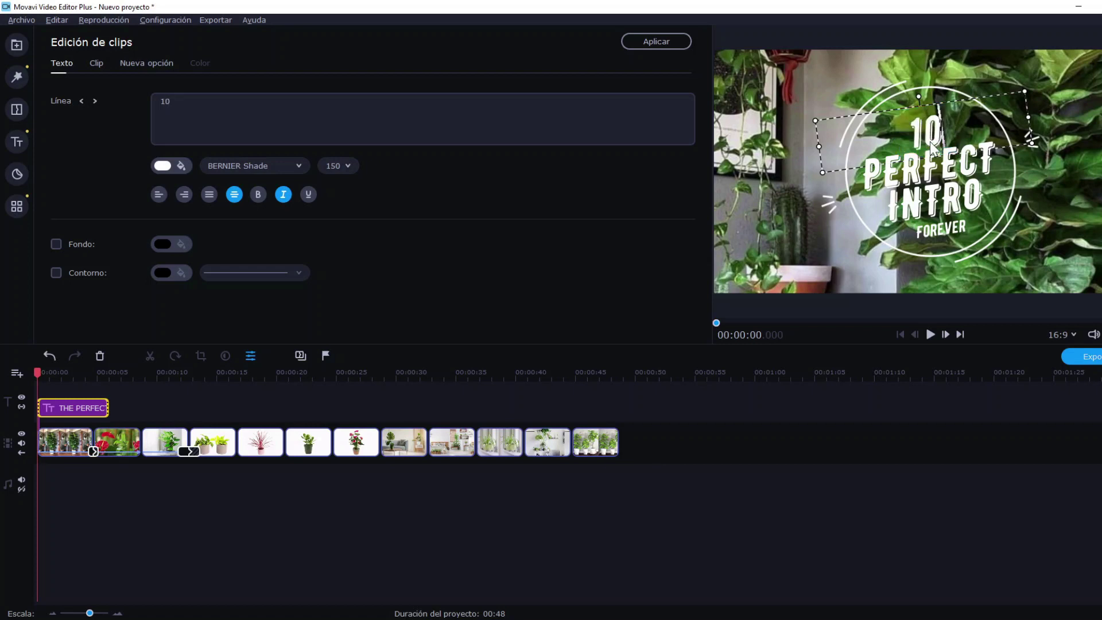
left_click(932, 169)
type("plab")
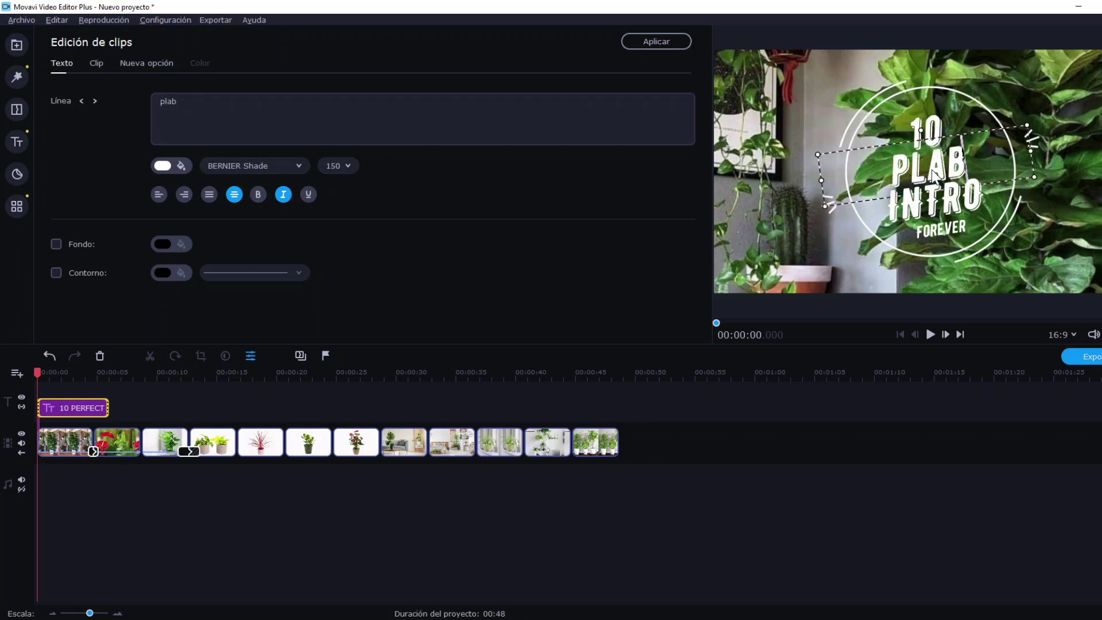
type("t")
key("BackSpace")
key("BackSpace")
type("ntas")
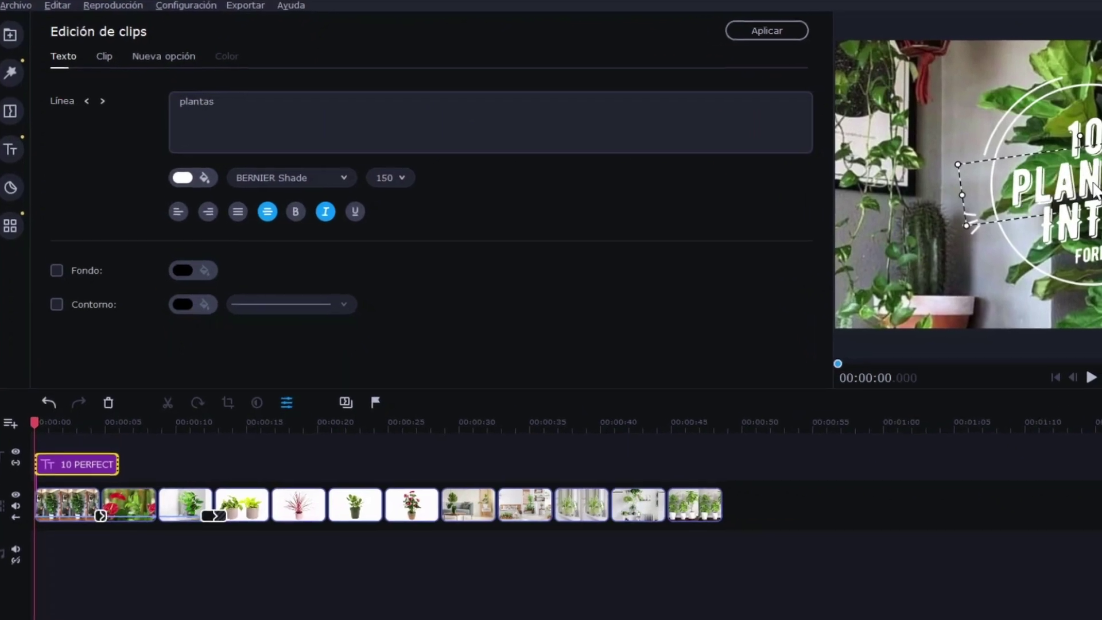
left_click(1069, 225)
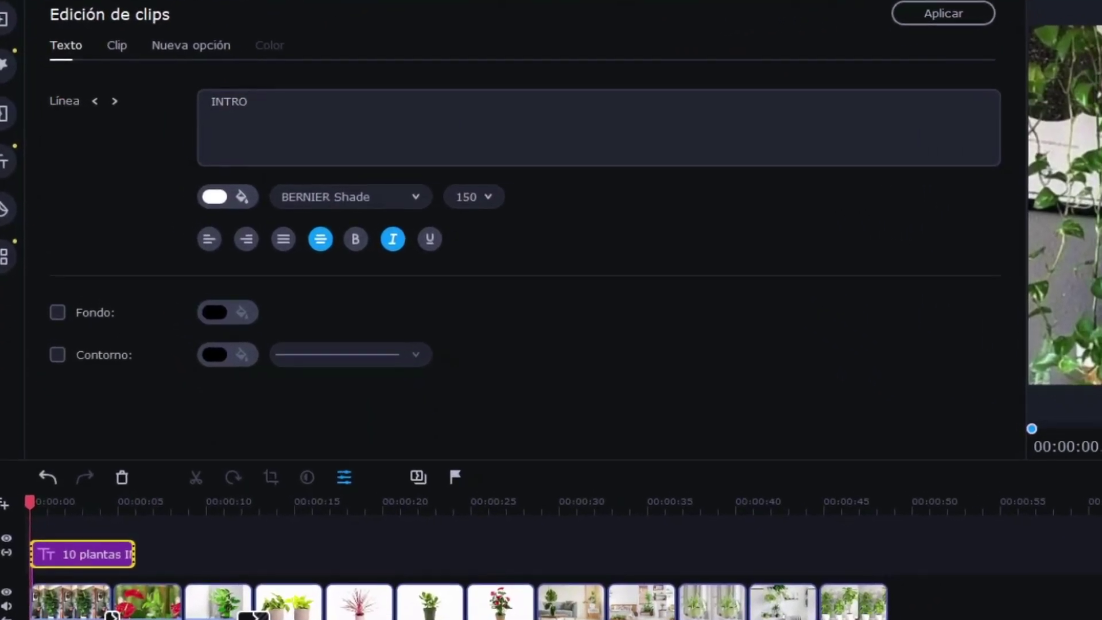
type("para tu")
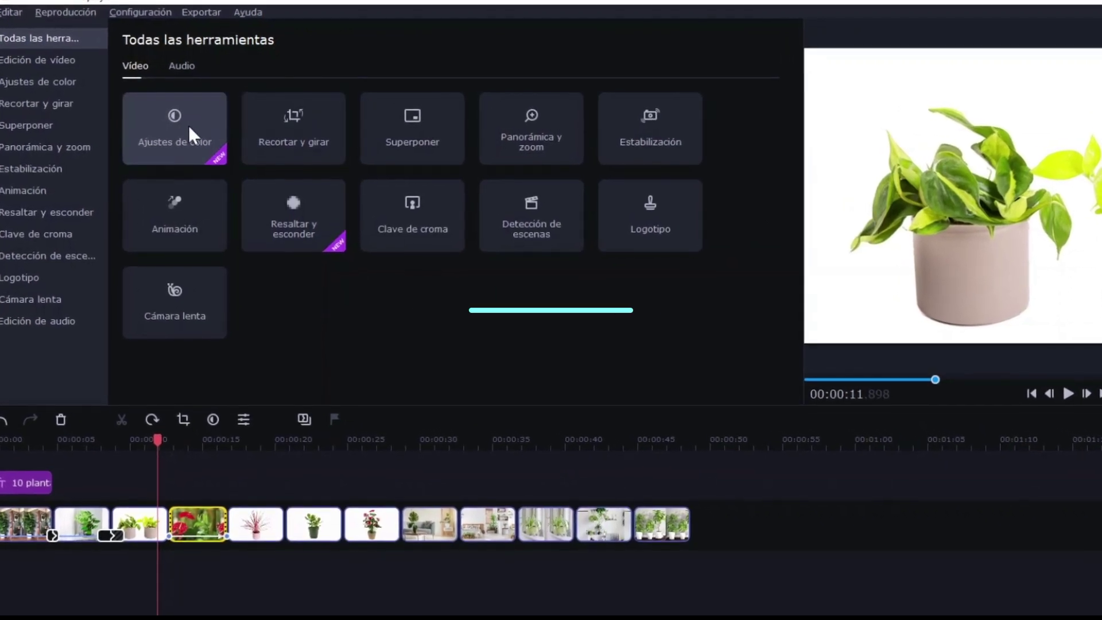
Preview the Misterio colour preset, then apply Saturación automática to the third clip and scrub through the result
left_click(188, 126)
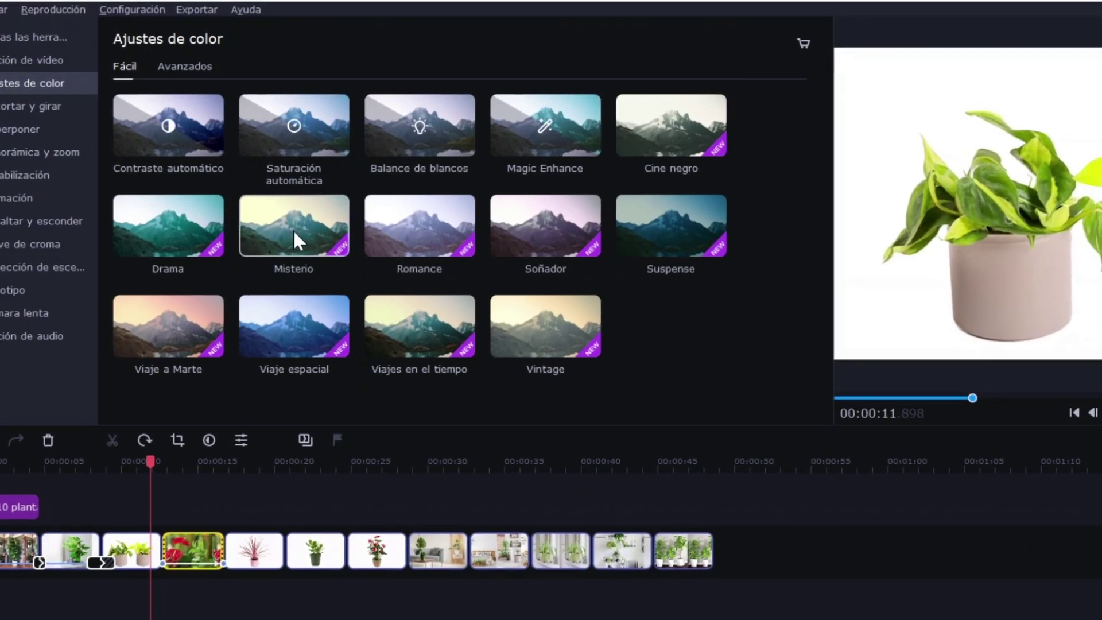
left_click(293, 231)
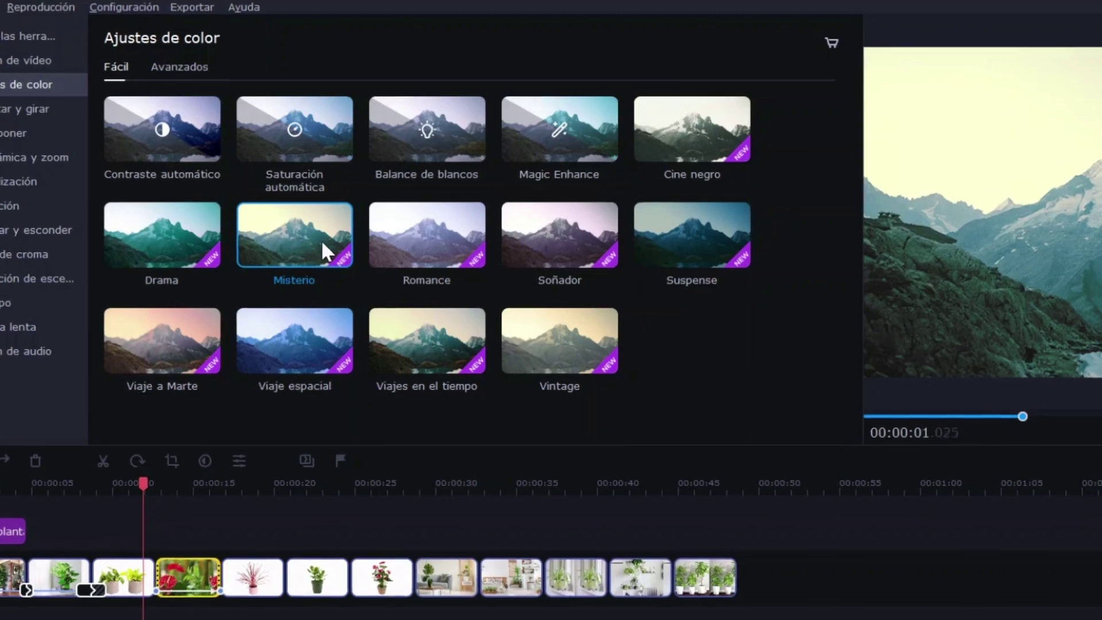
left_click(285, 142)
left_click_drag(285, 142, 101, 572)
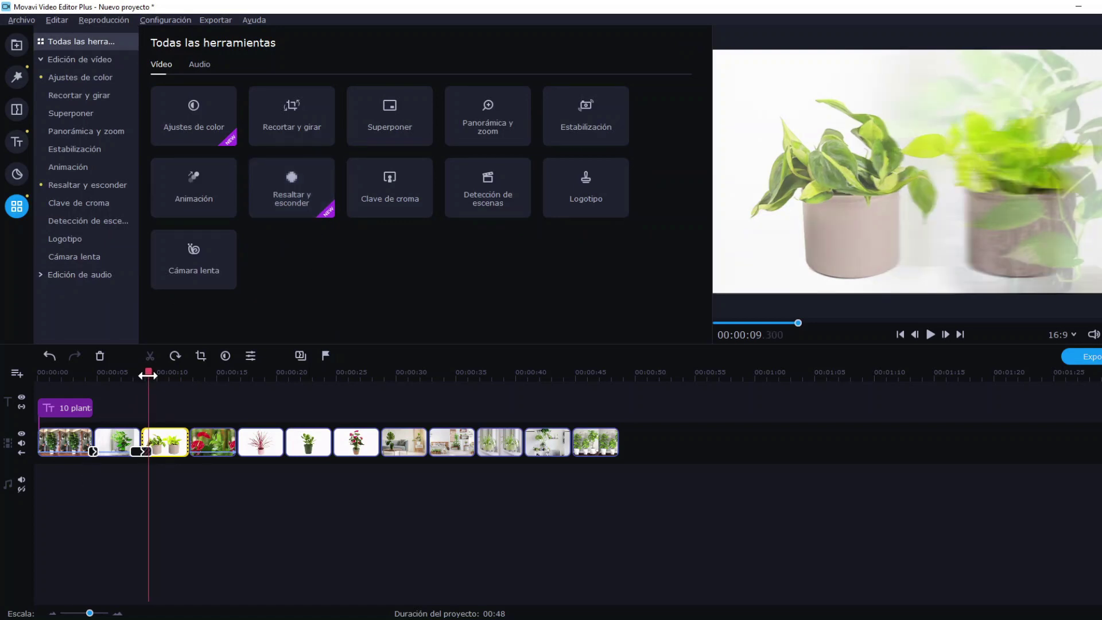
left_click_drag(185, 388, 237, 420)
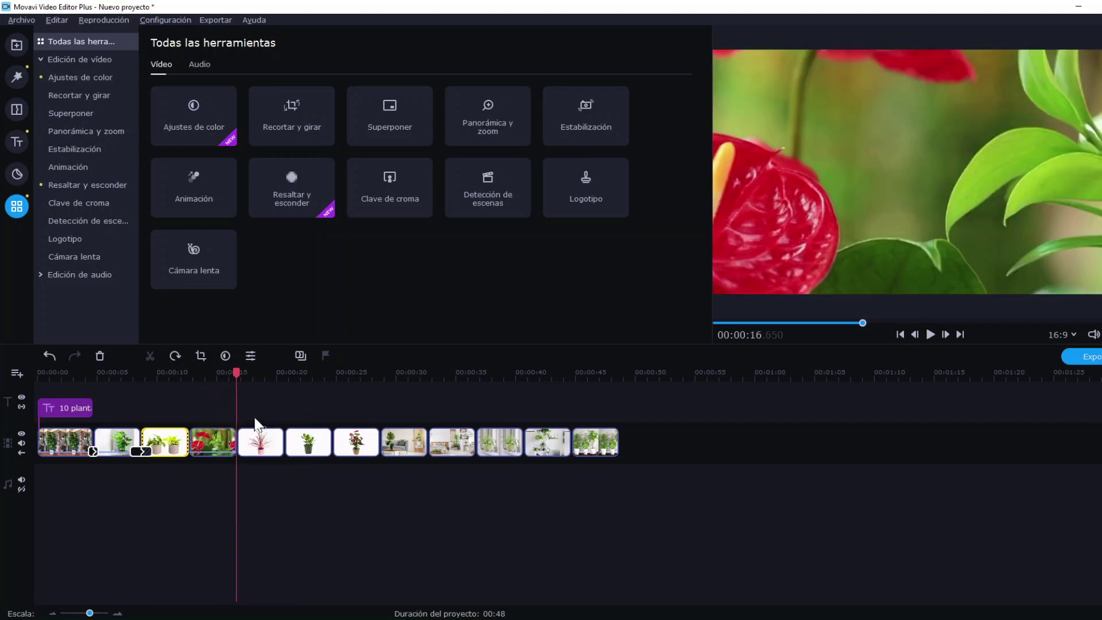
Select the fifth through last clips, apply Fundidos transitions to that selection and play them back
left_click_drag(681, 442, 347, 465)
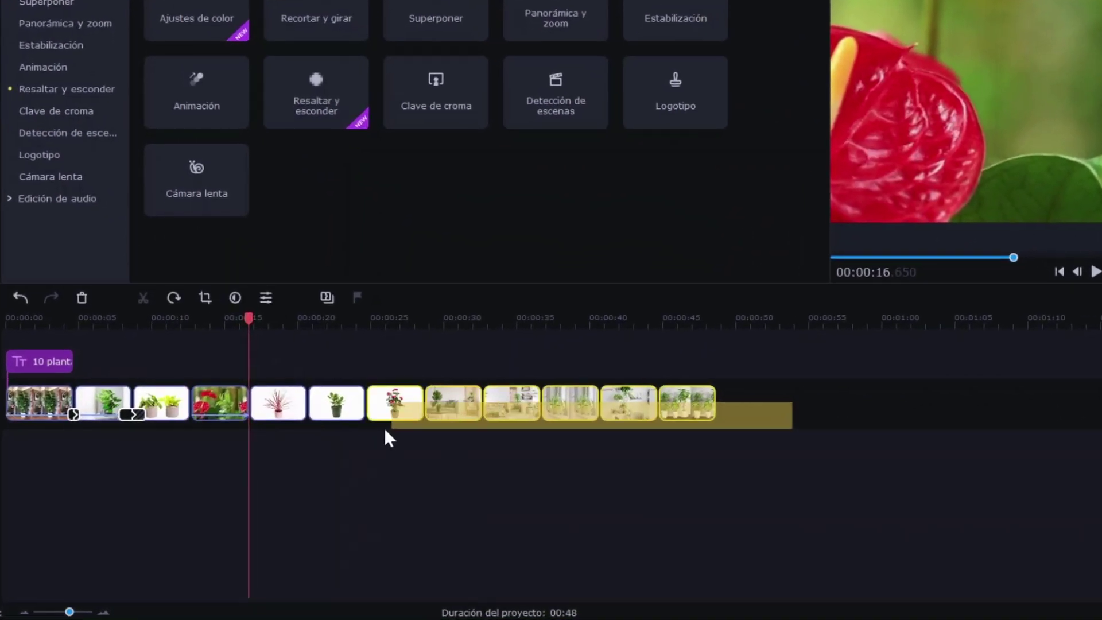
left_click_drag(385, 431, 276, 424)
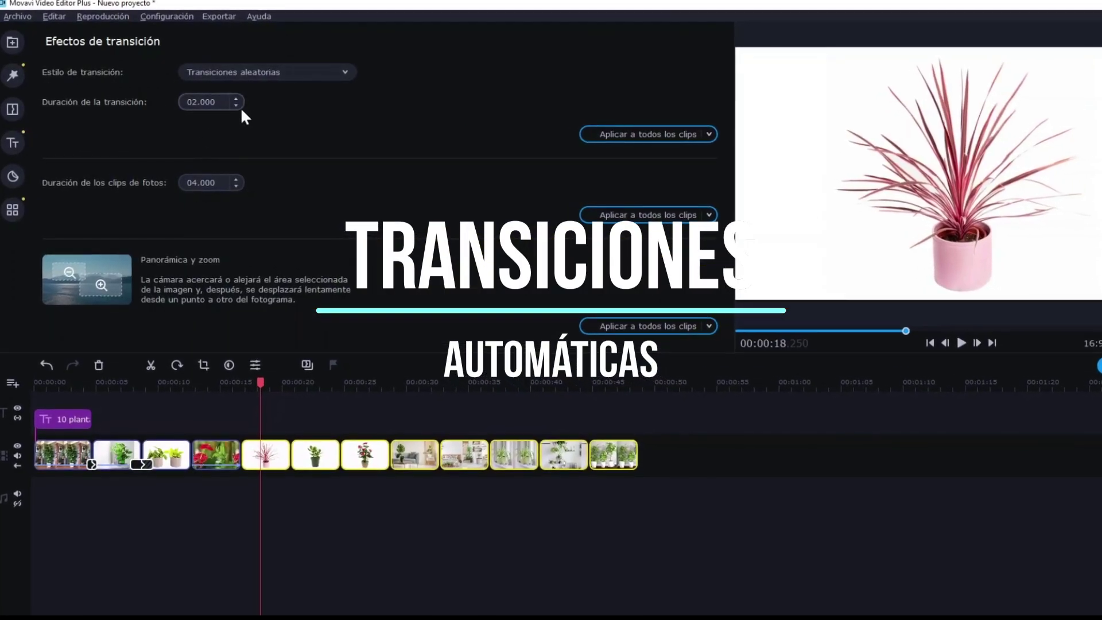
left_click(283, 72)
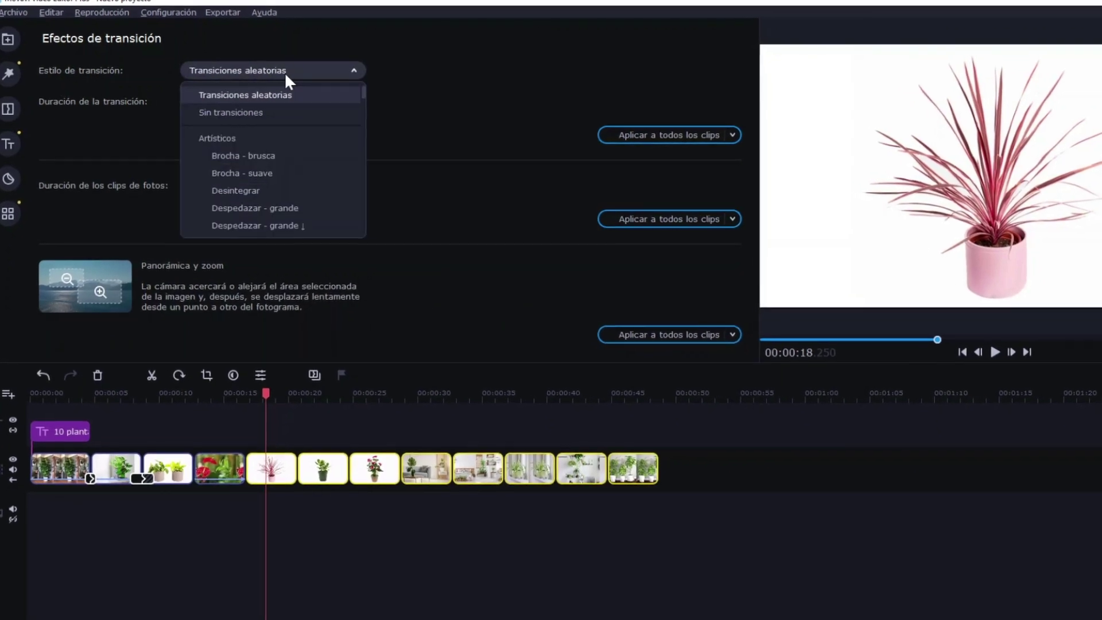
scroll(308, 173, "down", 5)
scroll(313, 186, "down", 10)
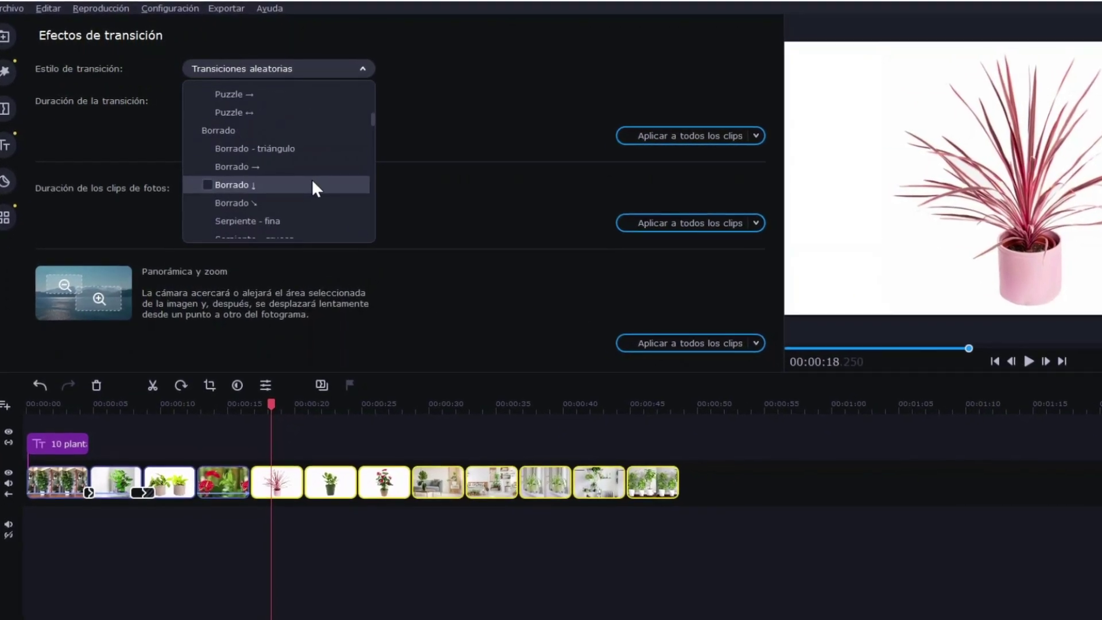
scroll(305, 185, "down", 10)
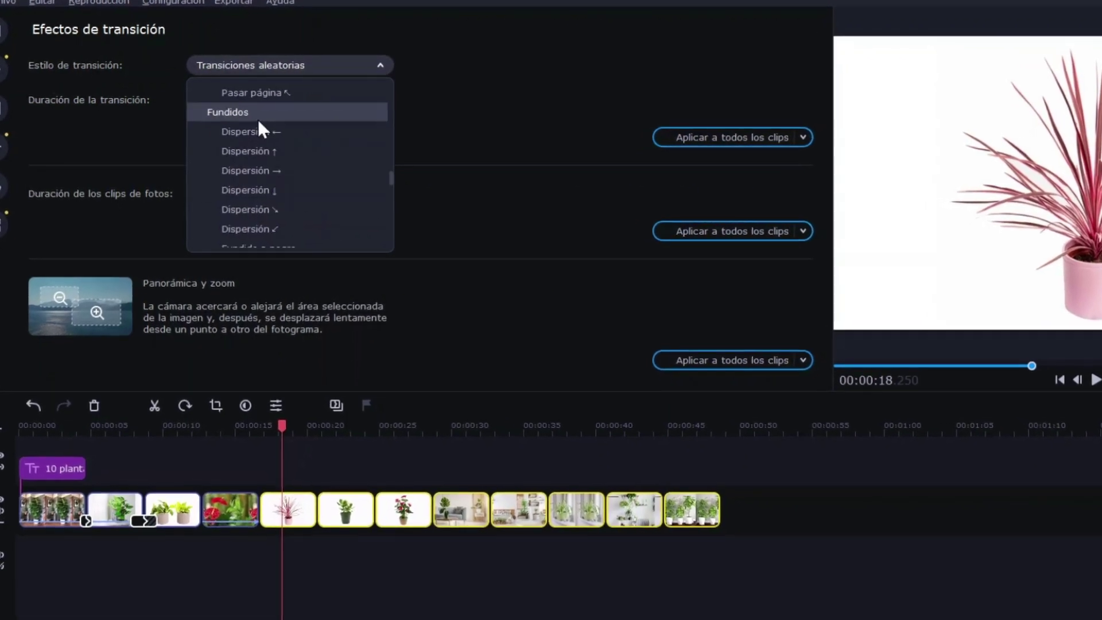
left_click(250, 113)
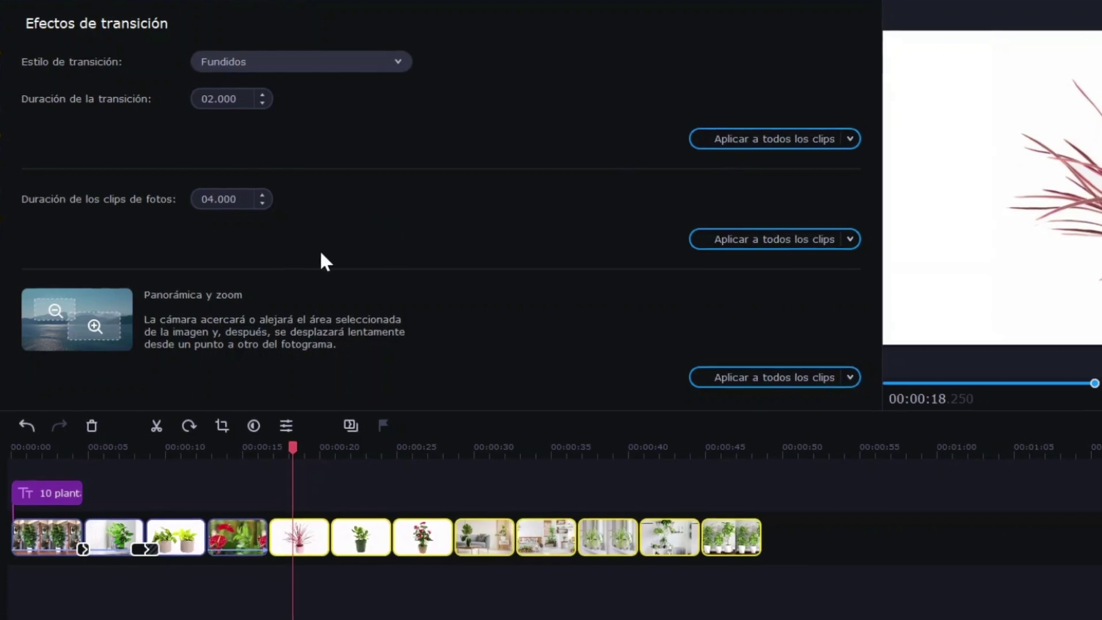
left_click(869, 141)
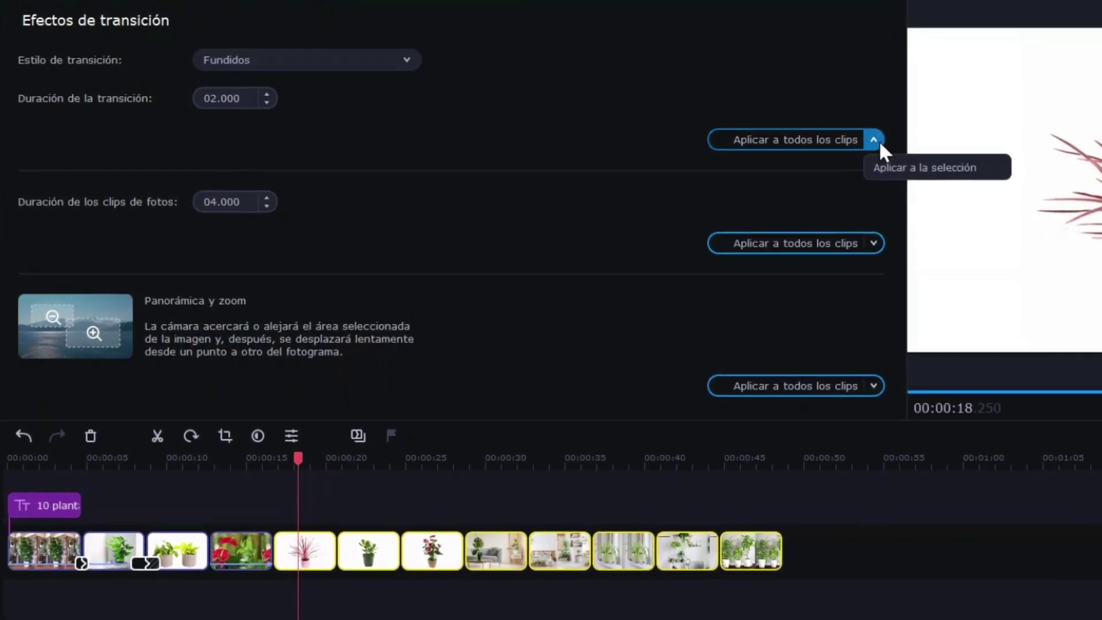
left_click(889, 168)
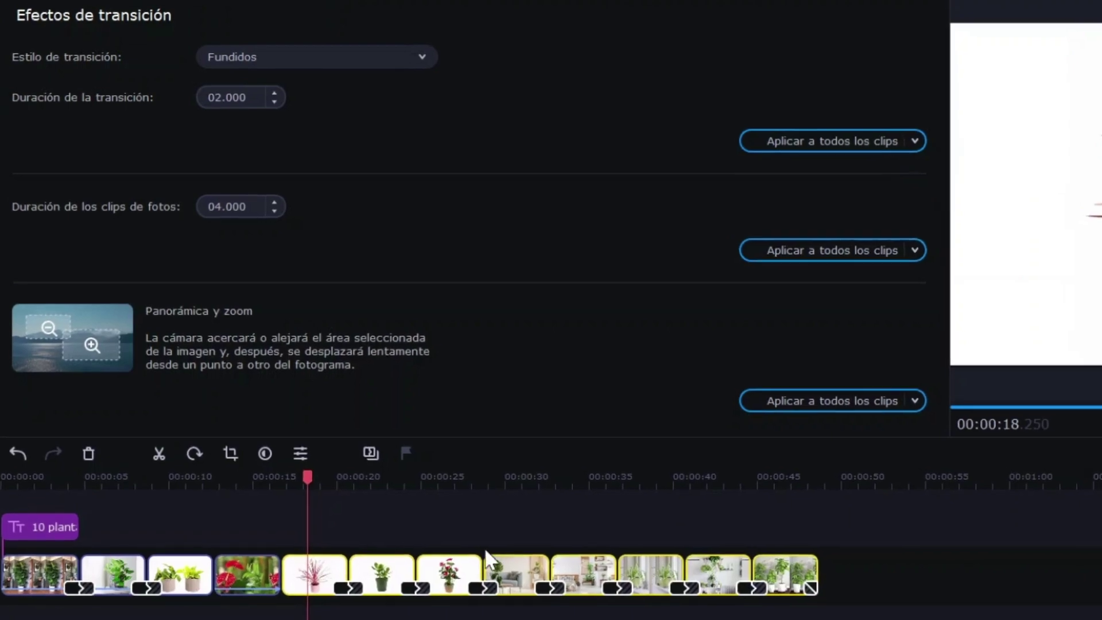
left_click(930, 334)
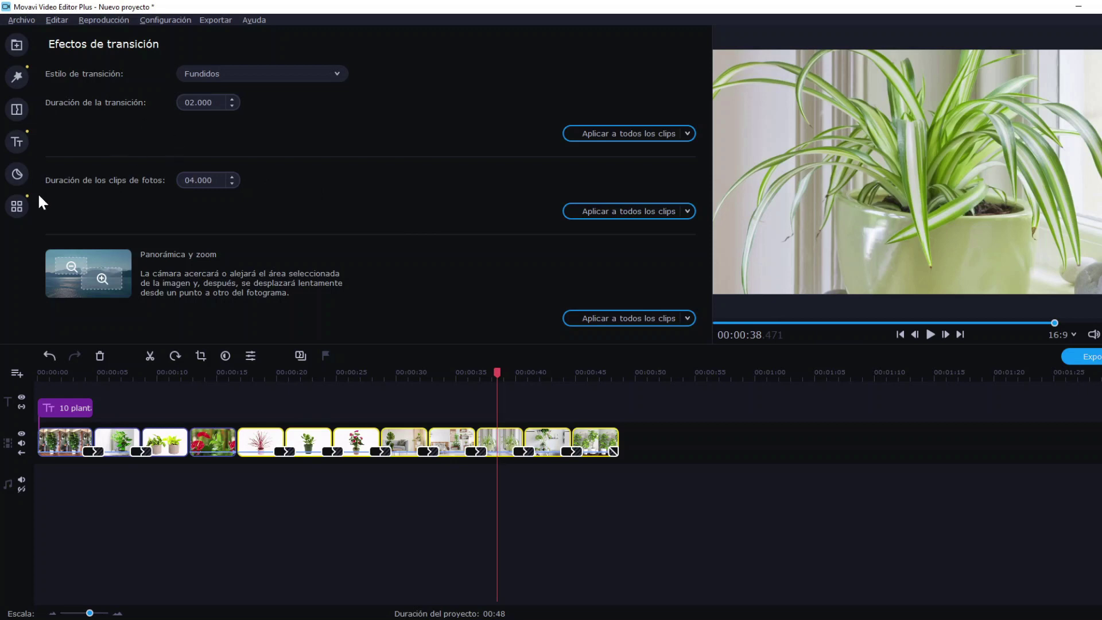
Zoom out the timeline and add the Carpe diem music from the built-in library at the start of the audio track
left_click(12, 210)
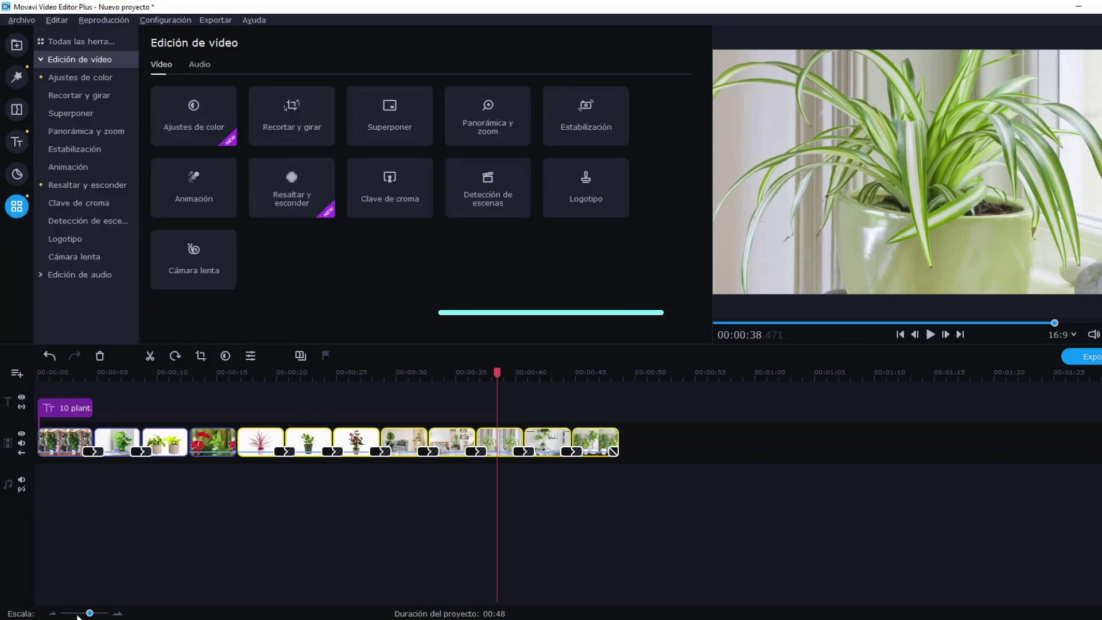
mouse_move(95, 617)
left_mouse_down()
mouse_move(109, 617)
mouse_move(90, 617)
left_mouse_up()
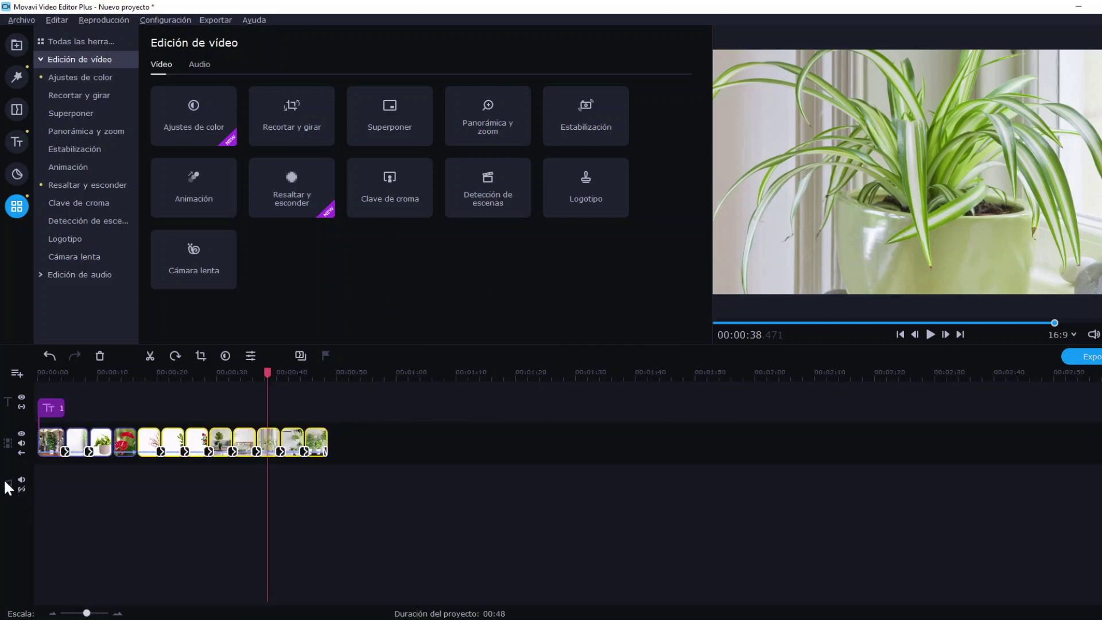
left_click(25, 44)
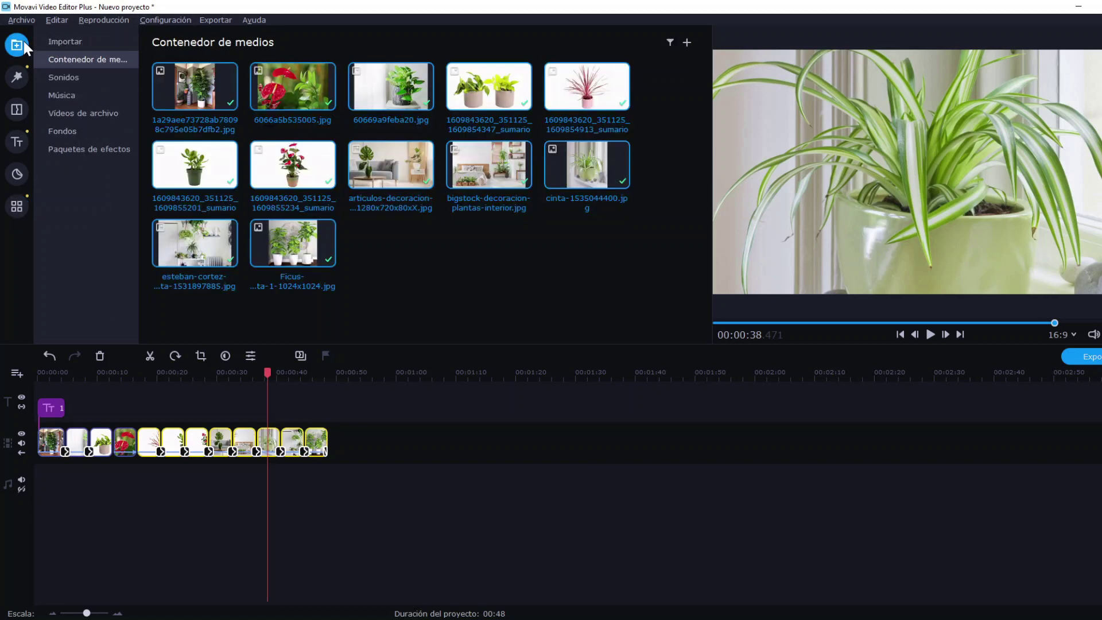
left_click(60, 79)
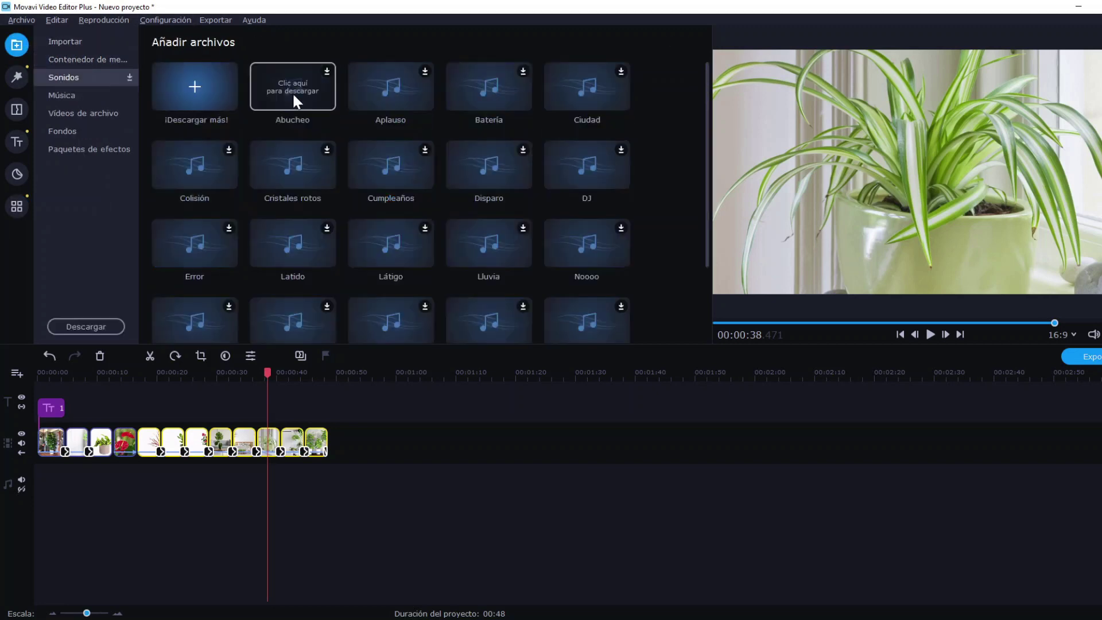
left_click(63, 95)
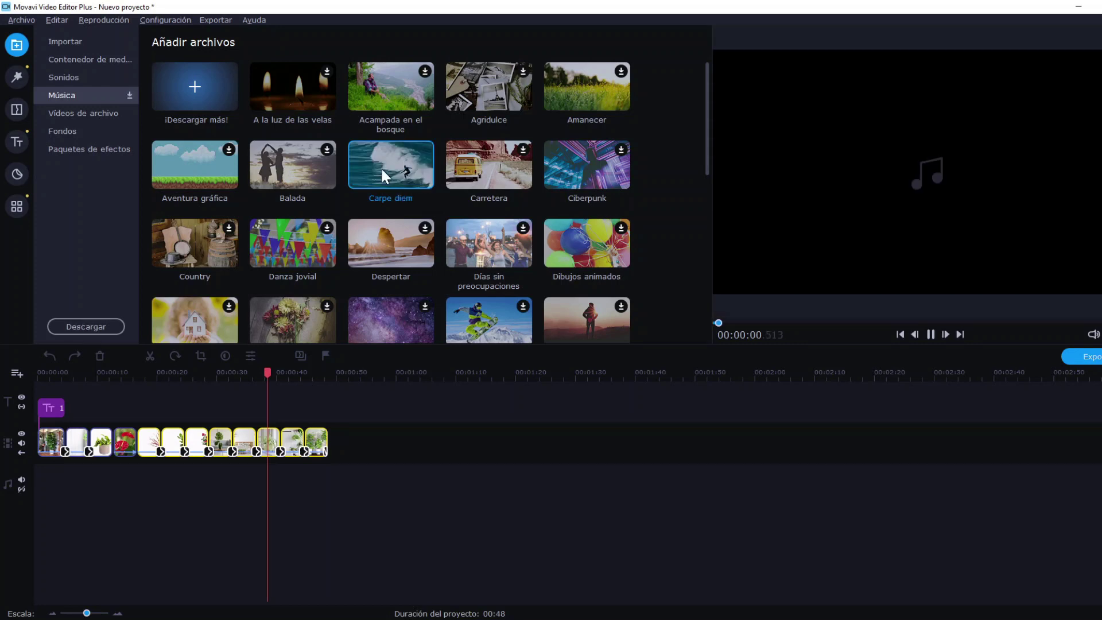
left_click_drag(381, 167, 36, 473)
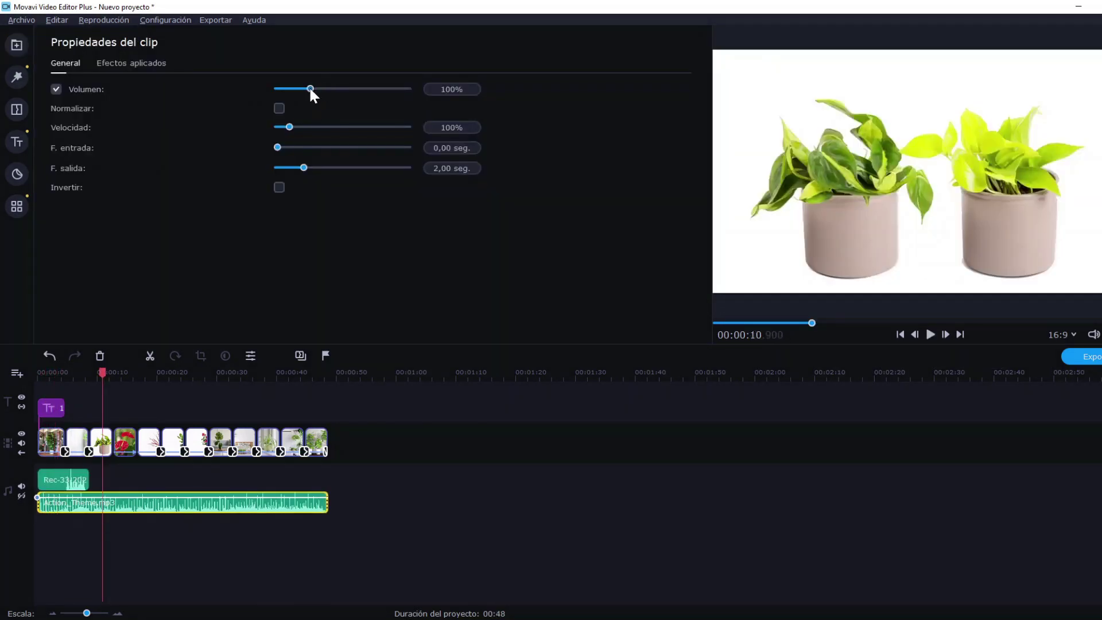
Lower the background music's volume to 9% and preview the mix from near the start of the video
mouse_move(310, 88)
left_mouse_down()
mouse_move(280, 88)
mouse_move(300, 91)
left_mouse_up()
left_click_drag(107, 402, 65, 441)
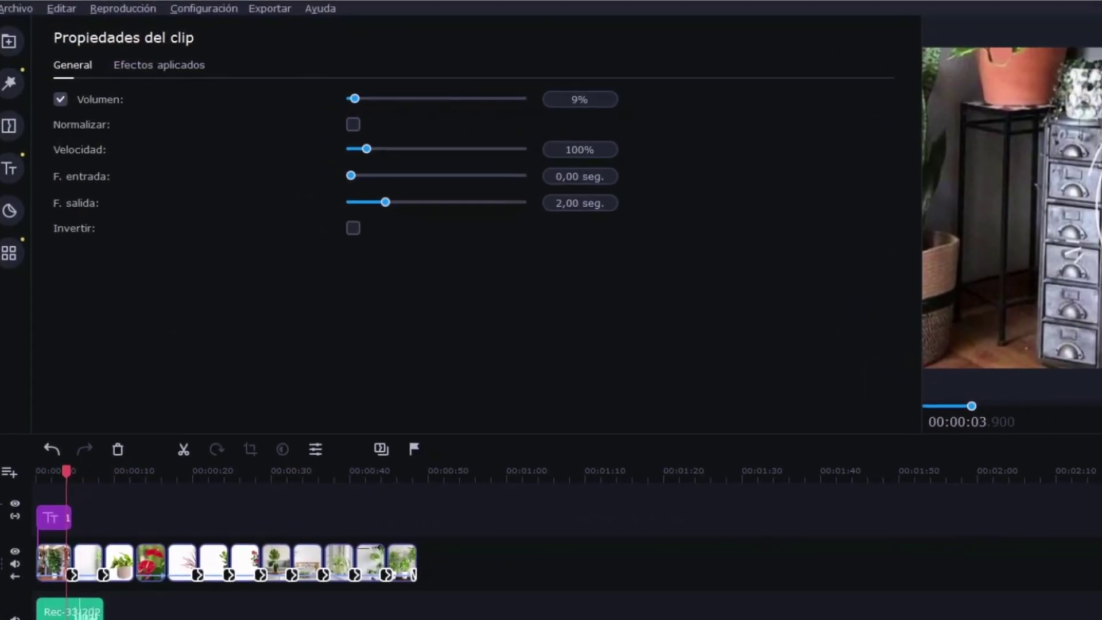
key("space")
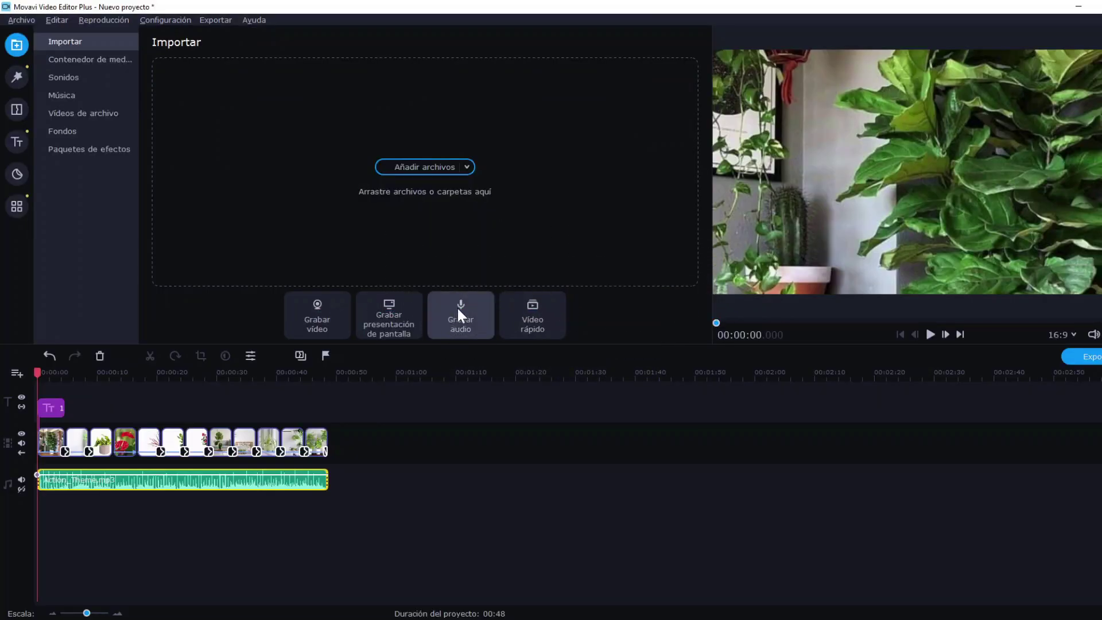
Record a microphone voice-over at the start of the project, stop the recording and scrub through the first seconds
left_click(465, 326)
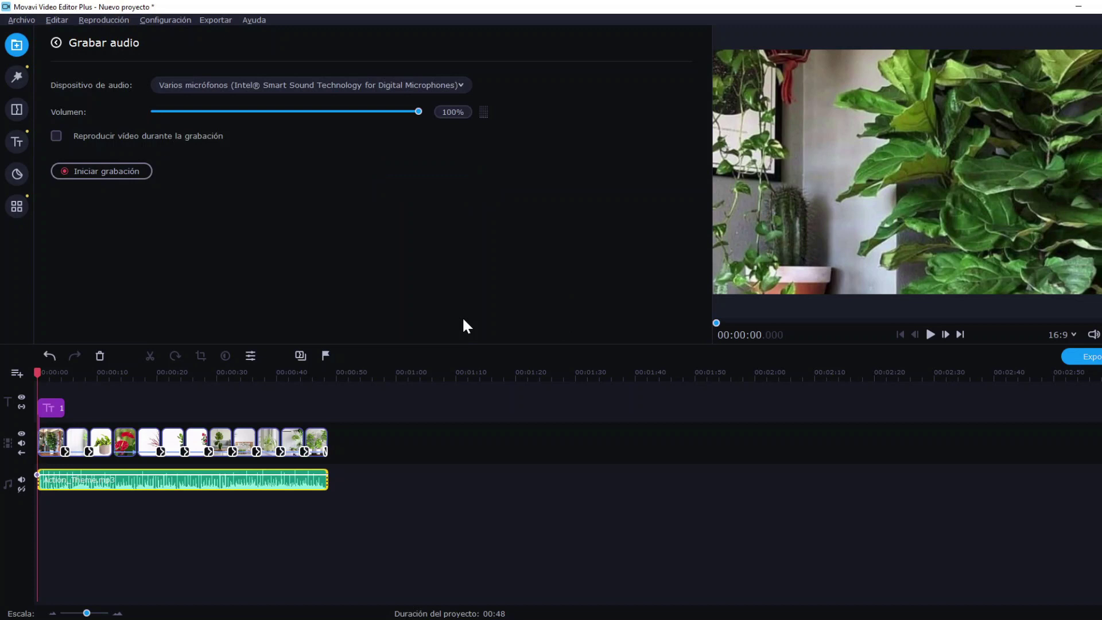
left_click(294, 86)
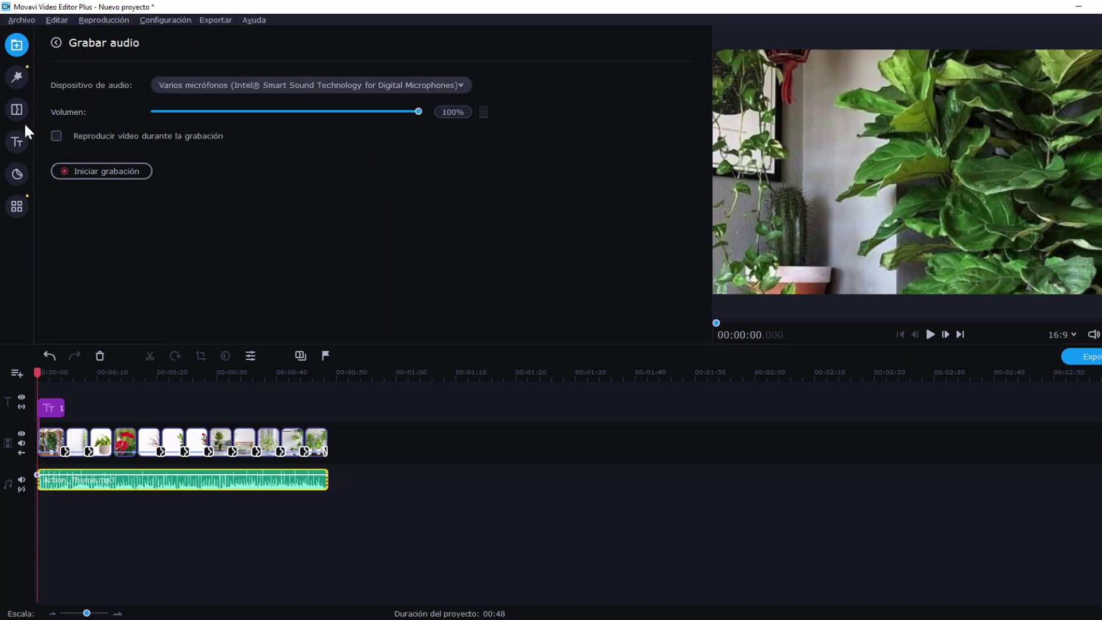
left_click(70, 171)
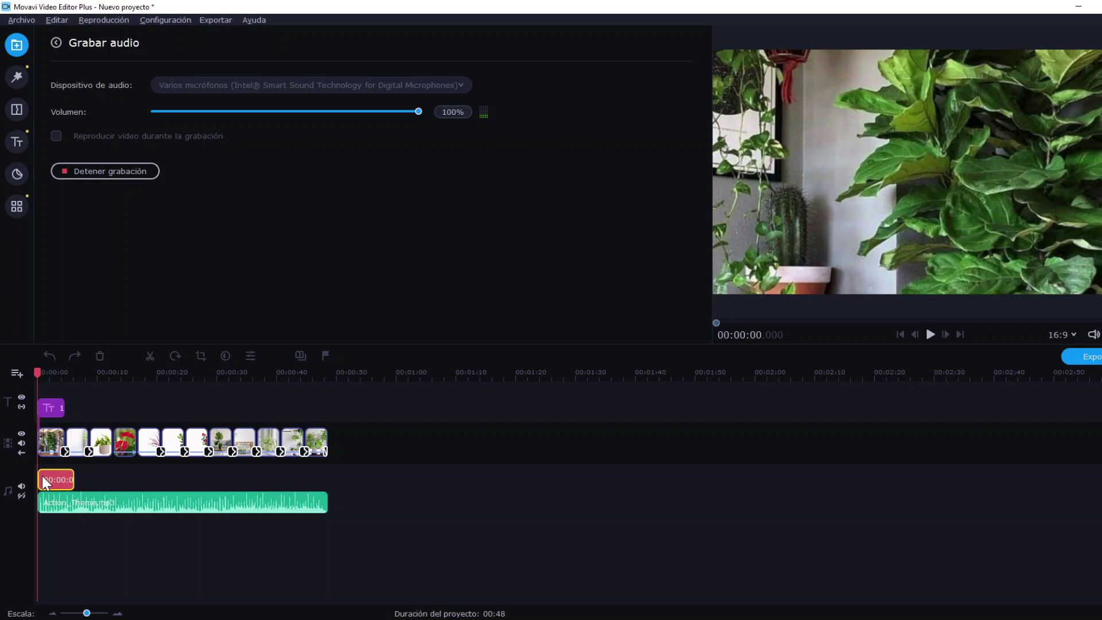
left_click(80, 173)
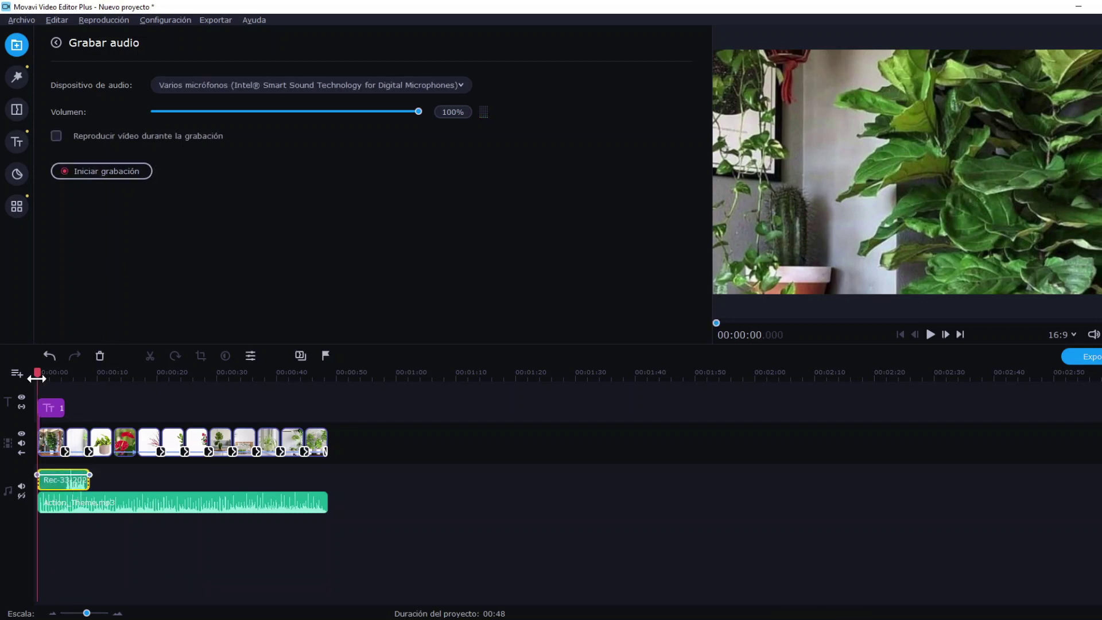
left_click_drag(36, 378, 65, 380)
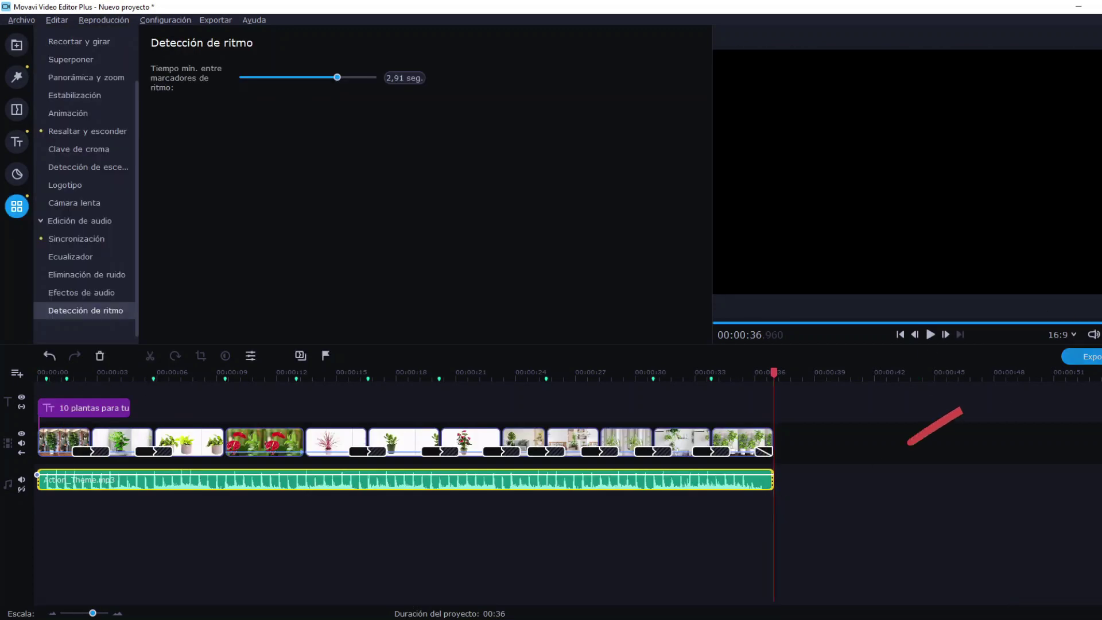
Examine the MP4 export settings for the project and close them without exporting
key("ctrl+e")
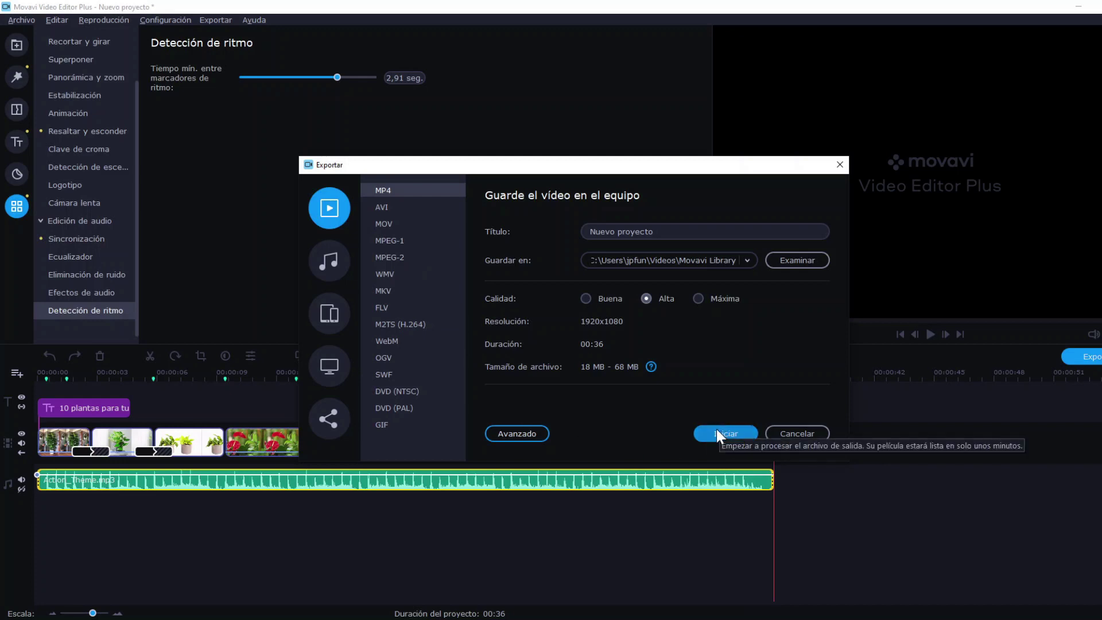
left_click(794, 430)
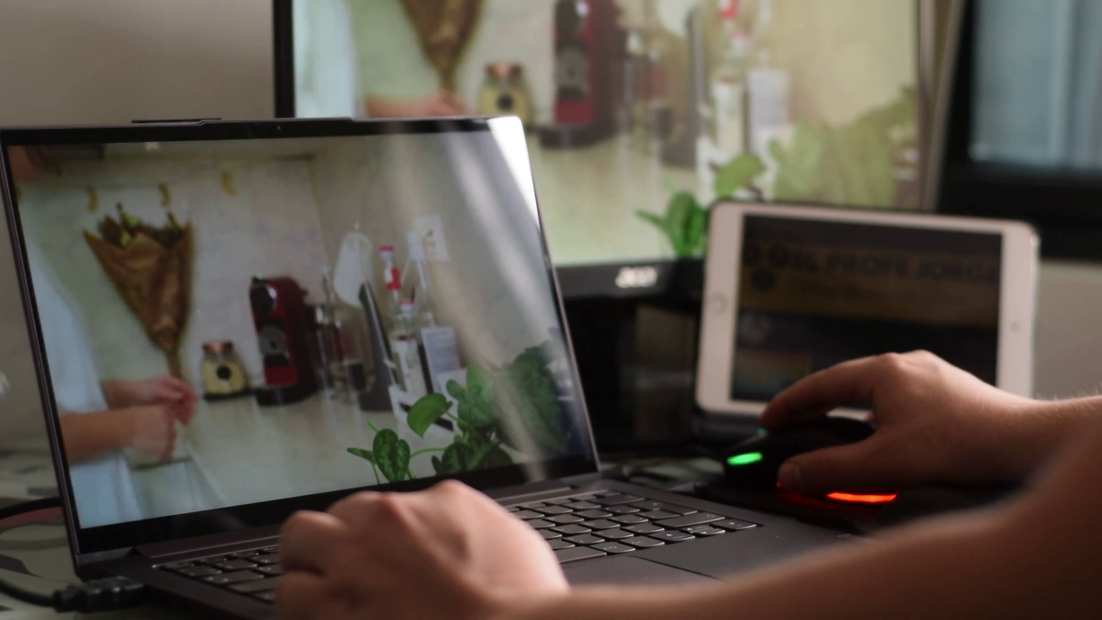
key("Escape")
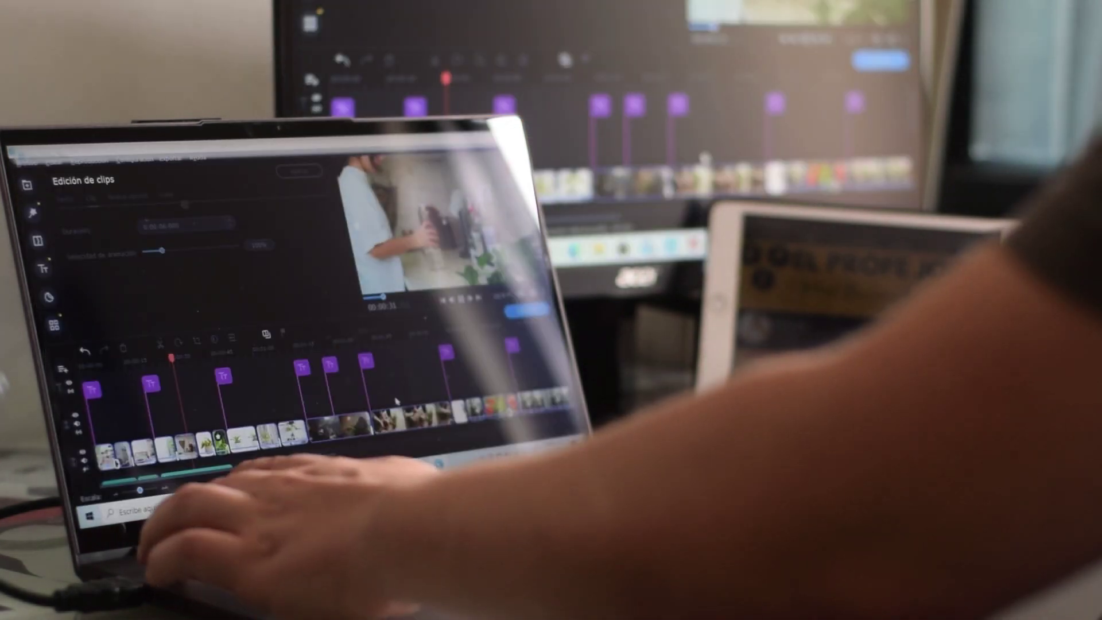
left_click_drag(177, 357, 217, 359)
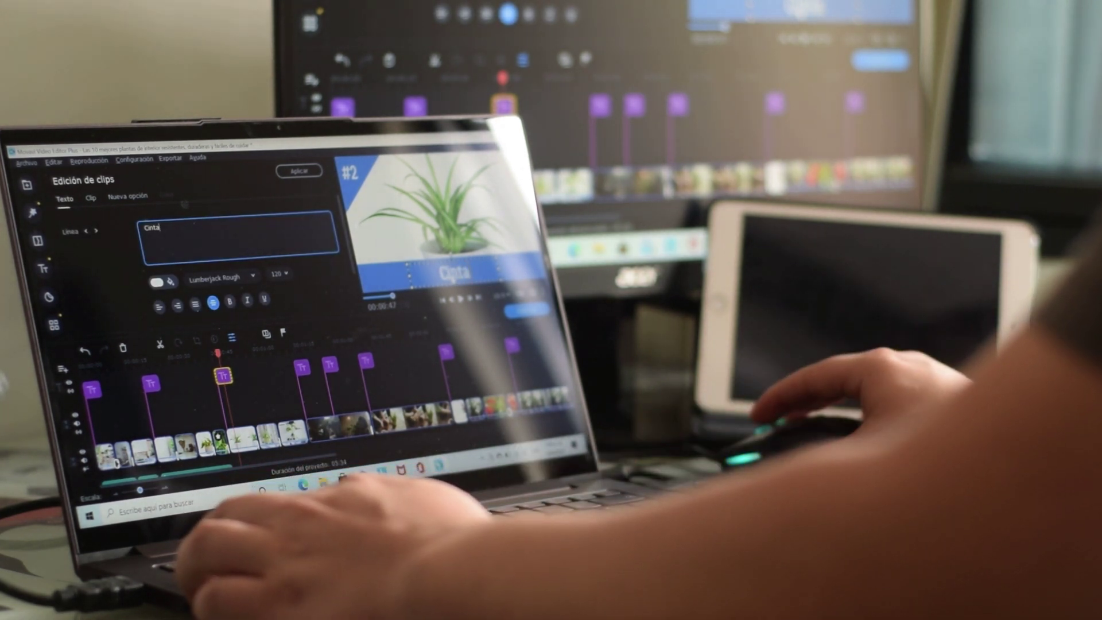
left_click(384, 384)
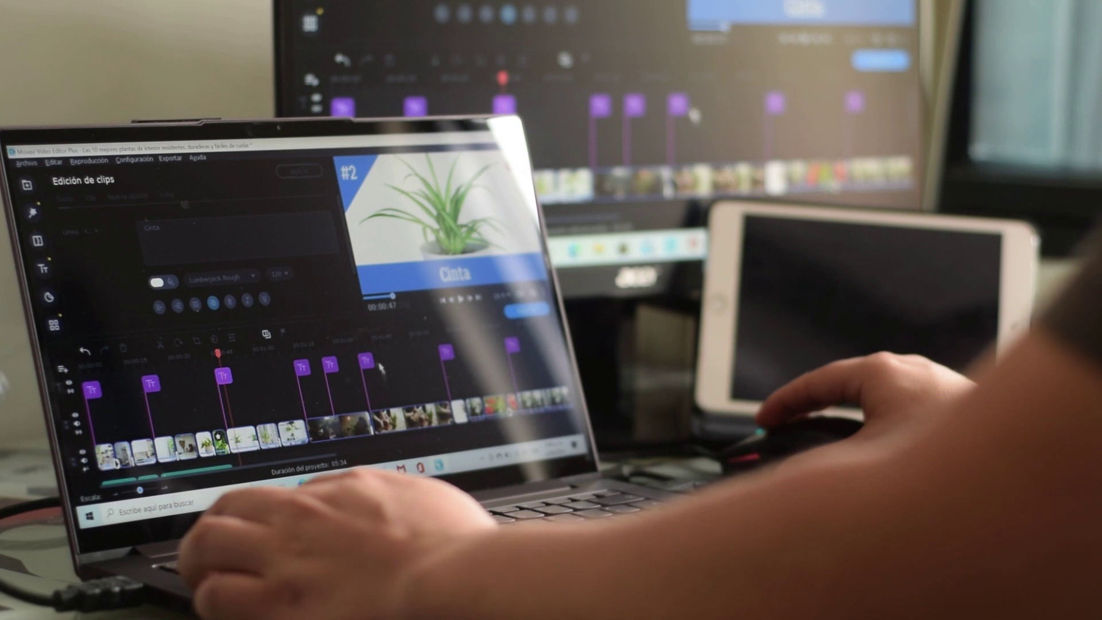
left_click(212, 353)
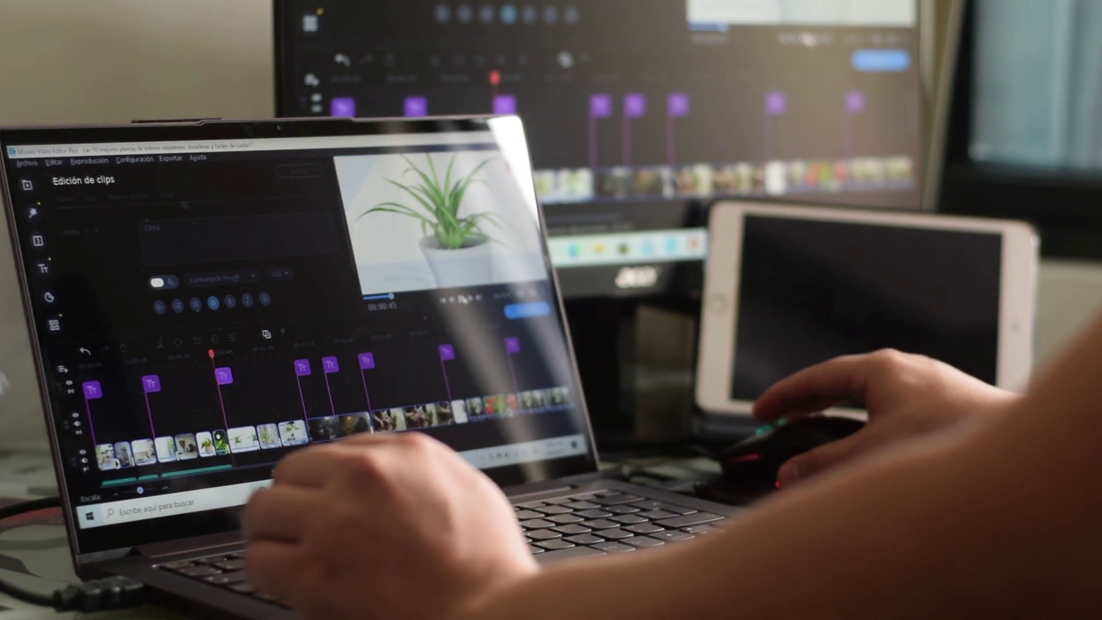
key("space")
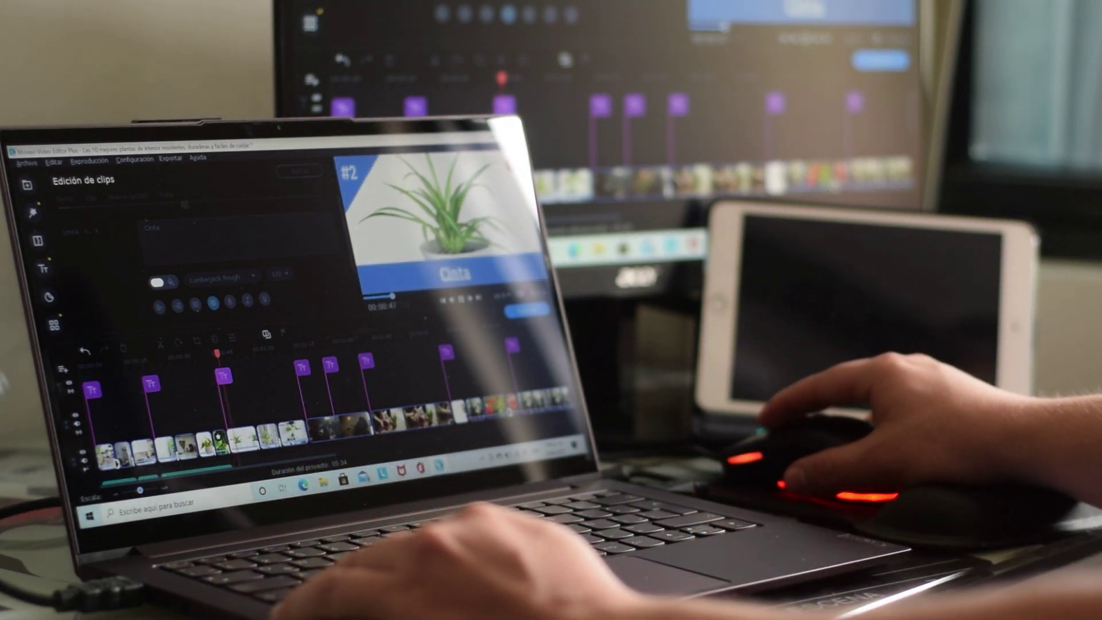